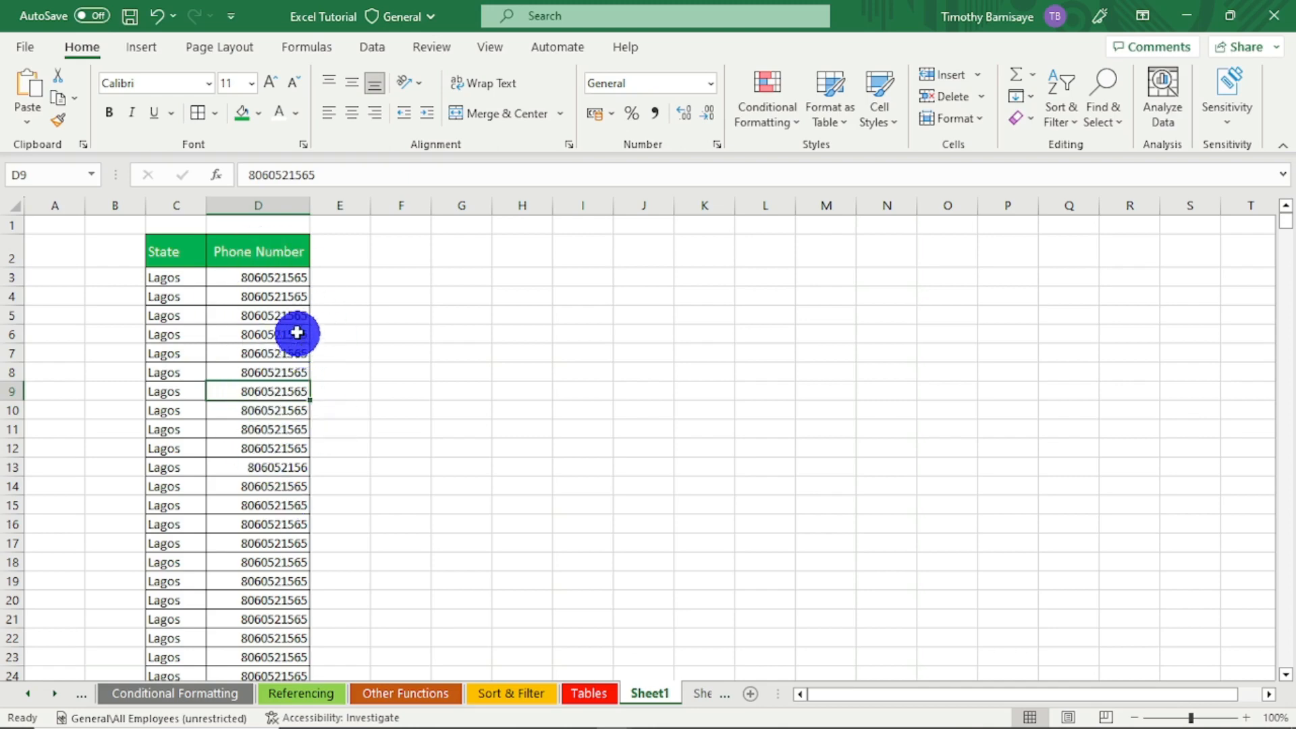
- Collapse the ribbon so that more rows of the phone number table are shown
click(269, 278)
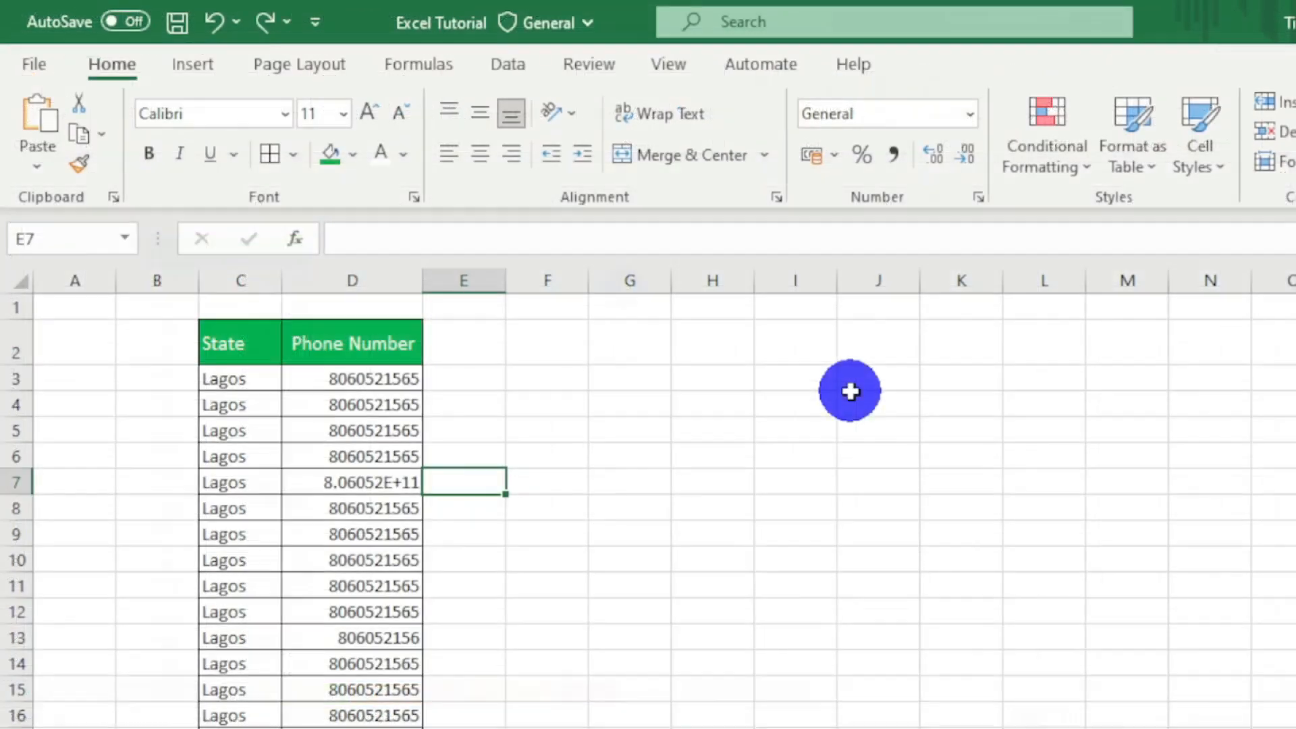
key(ctrl+F1)
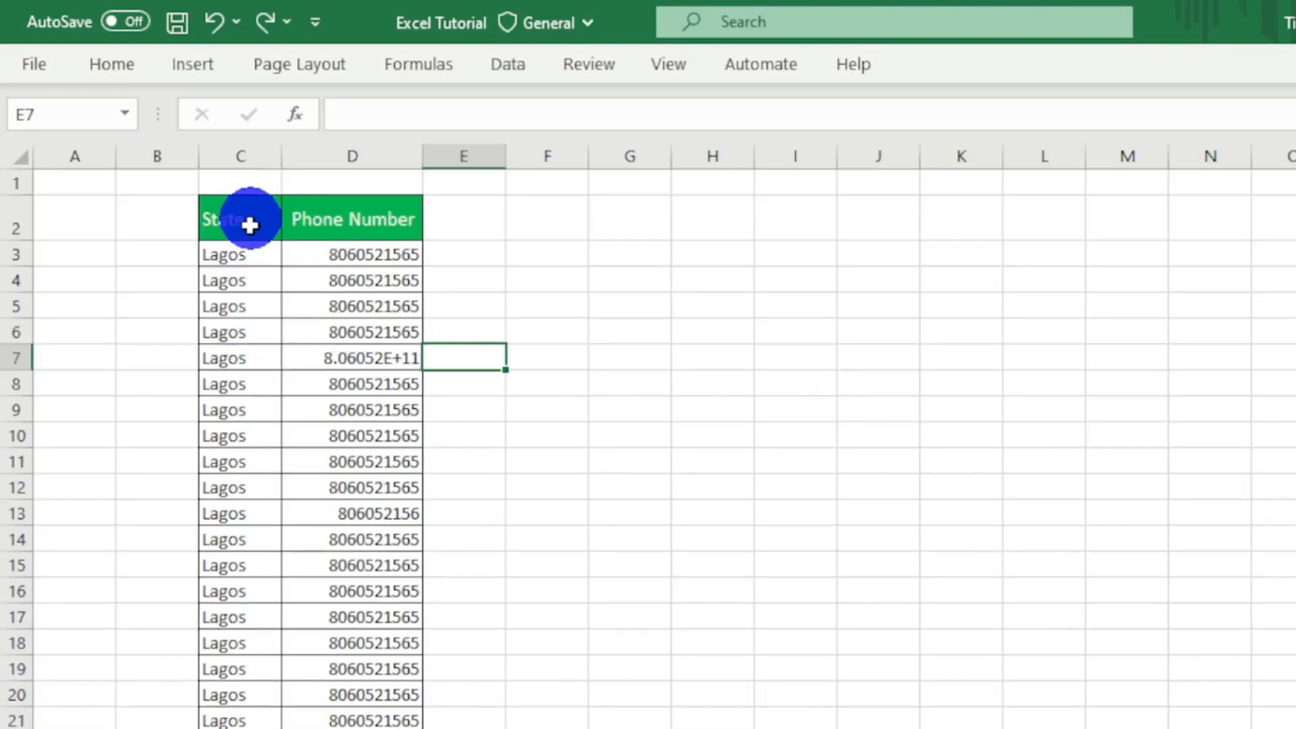
click(231, 257)
key(shift+Right)
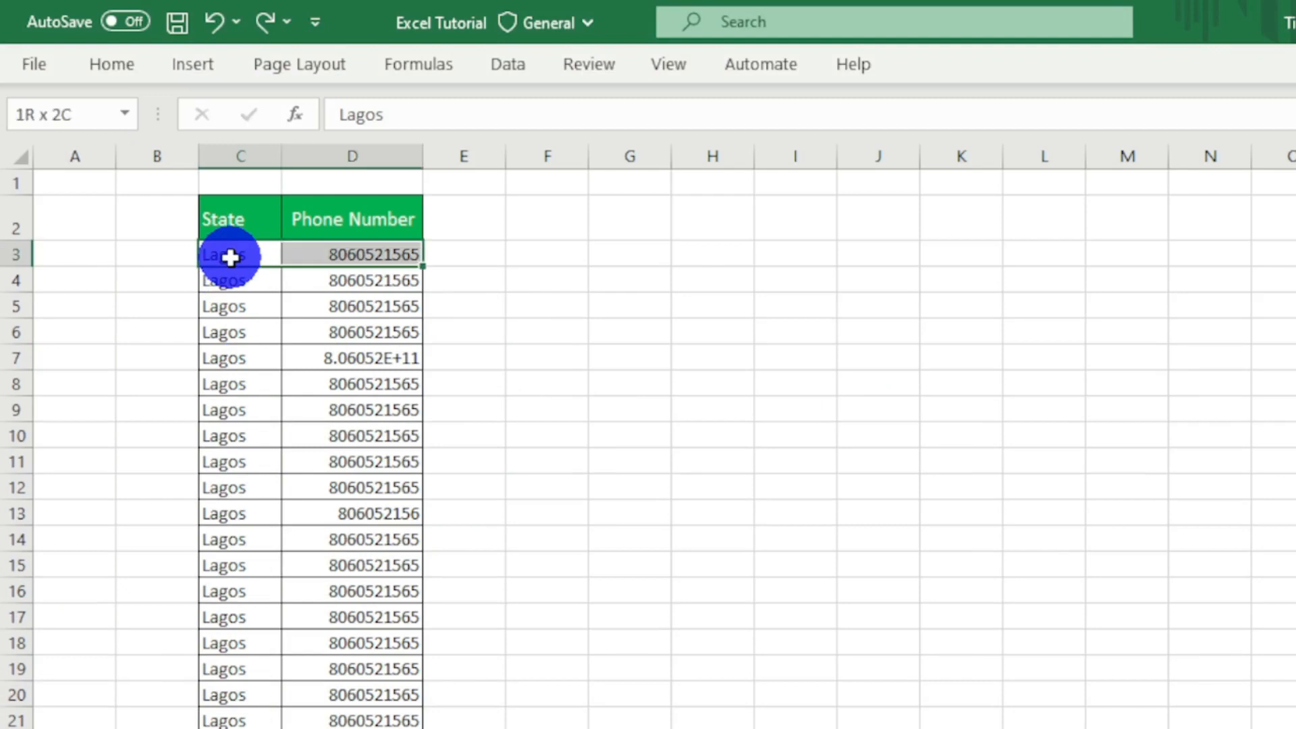
key(ctrl+q)
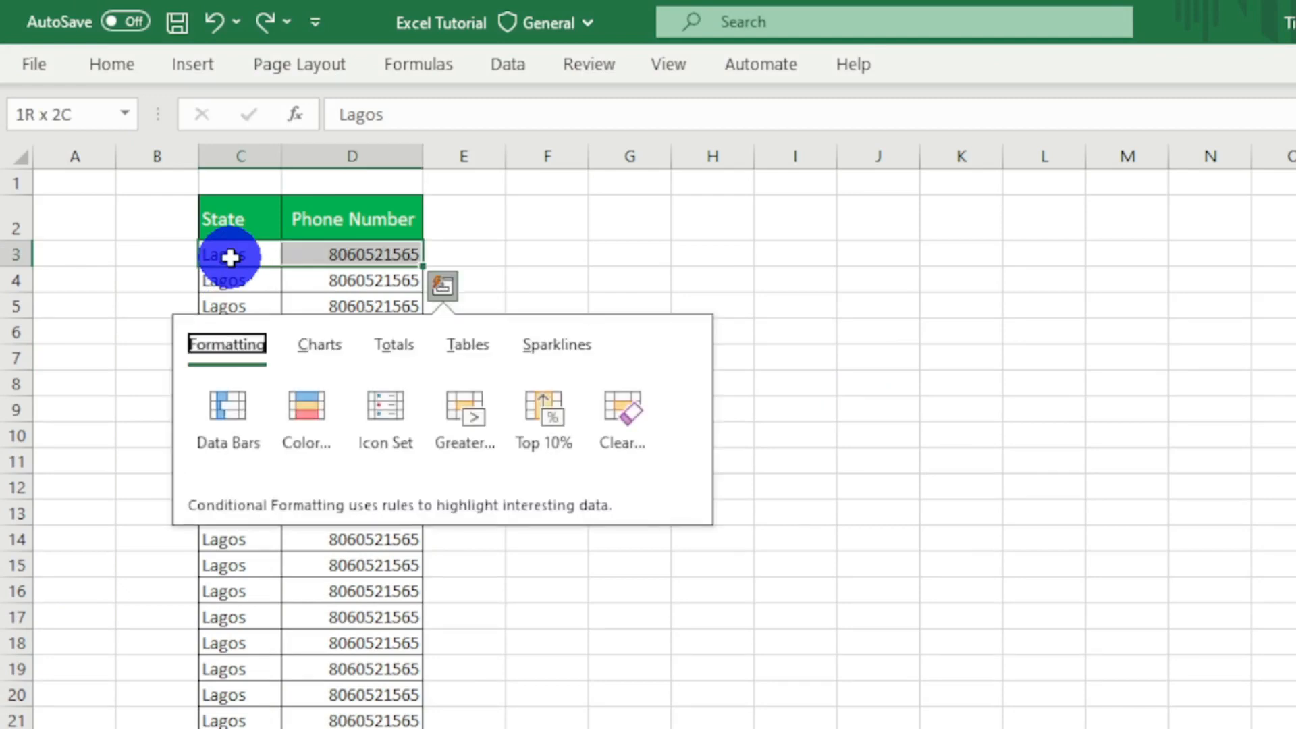
- Select all data rows of the State and Phone Number table from C3 down, excluding the two header cells
click(230, 257)
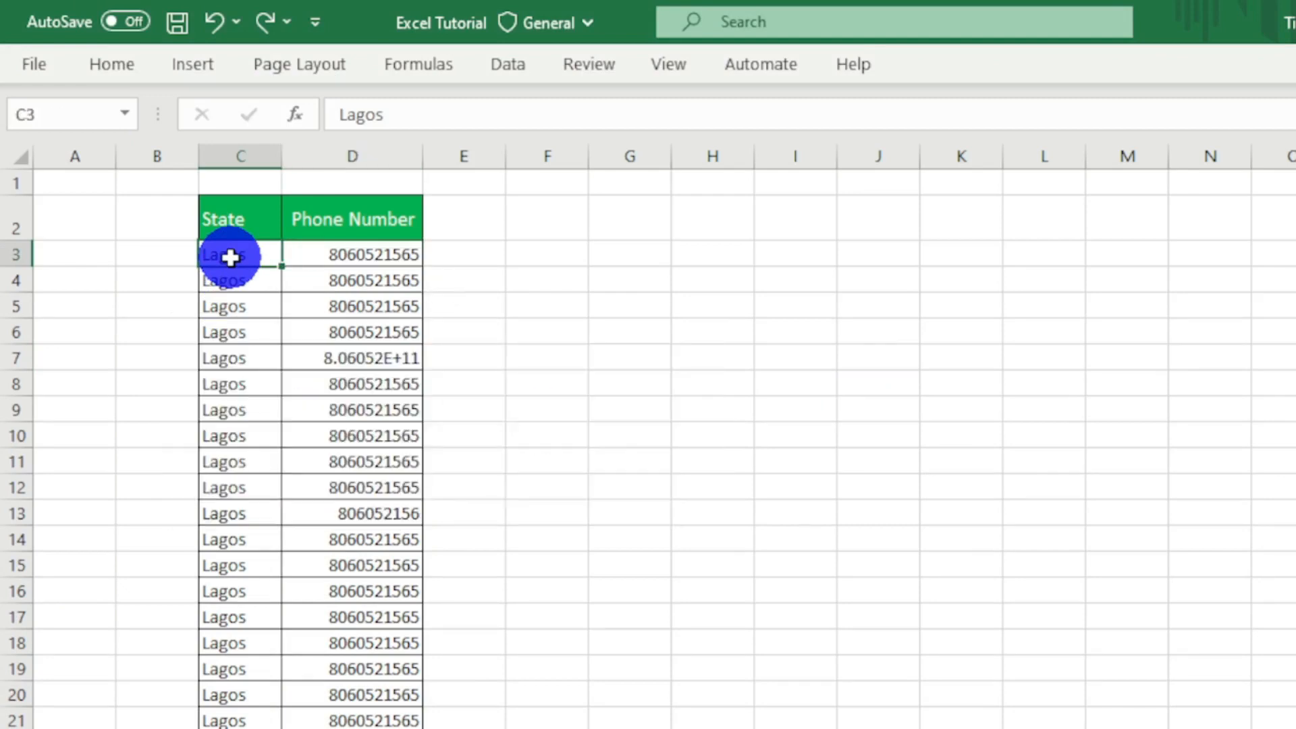
key(ctrl+a)
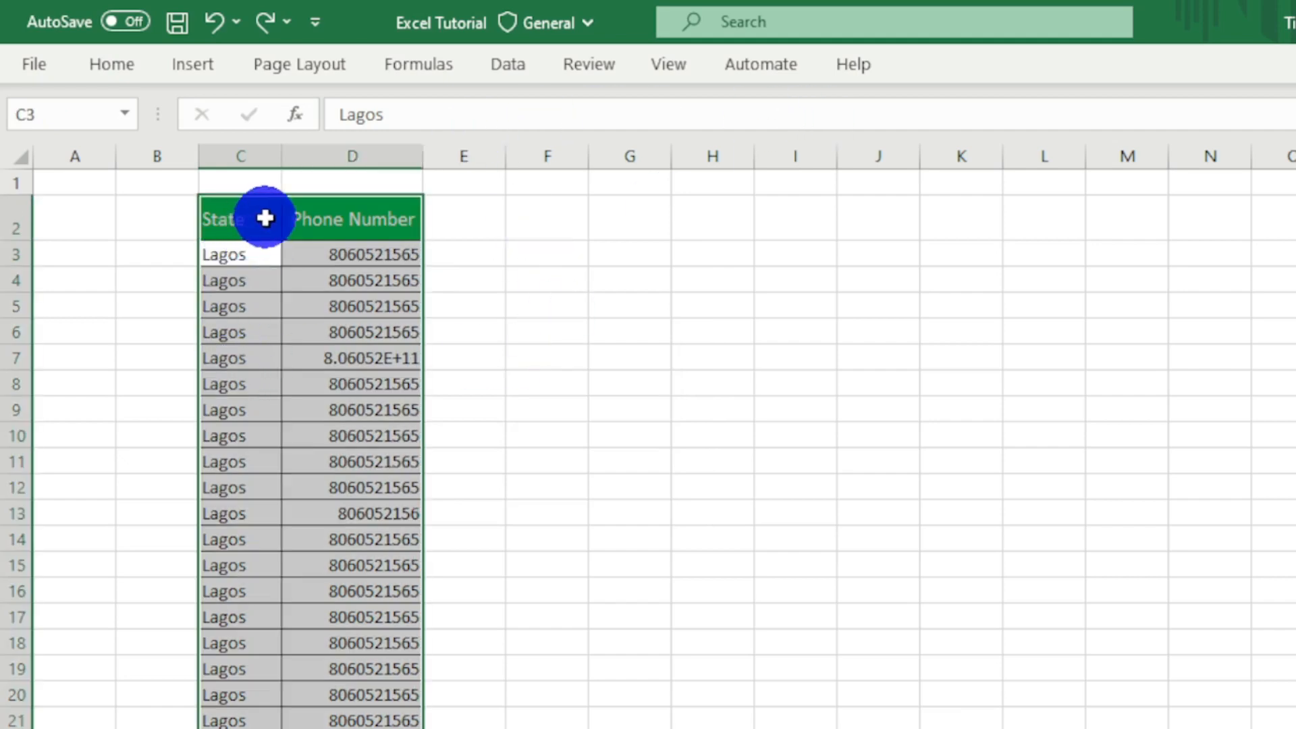
click(312, 218)
ctrl+click(354, 216)
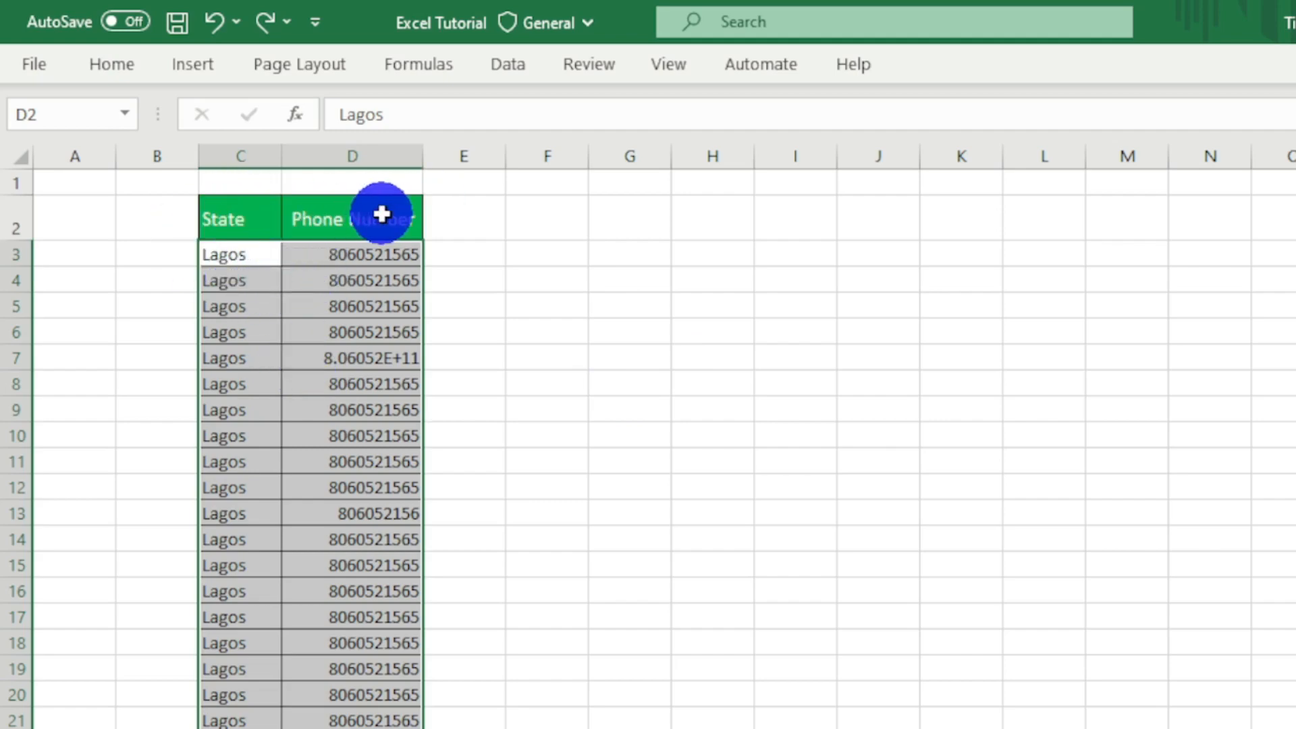
- Start a new conditional formatting rule for the selected rows that uses a formula to determine which cells to format
click(114, 64)
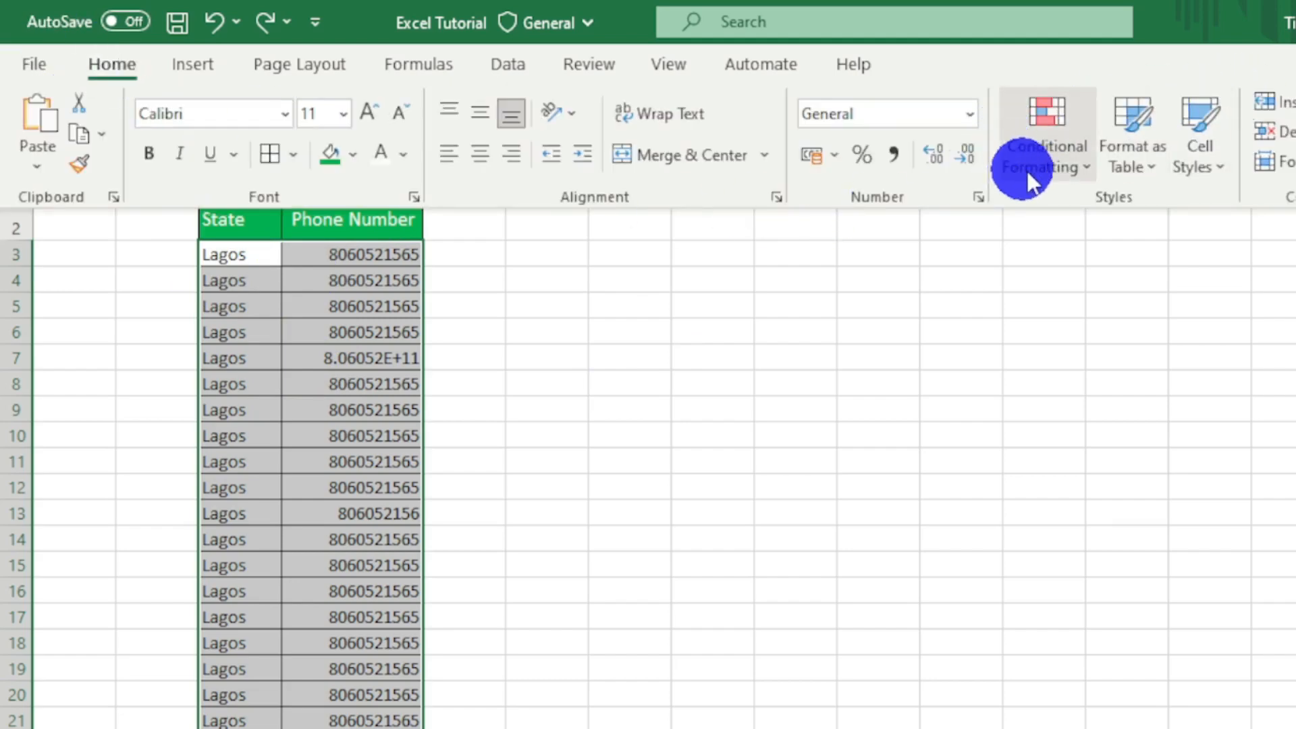
click(1046, 170)
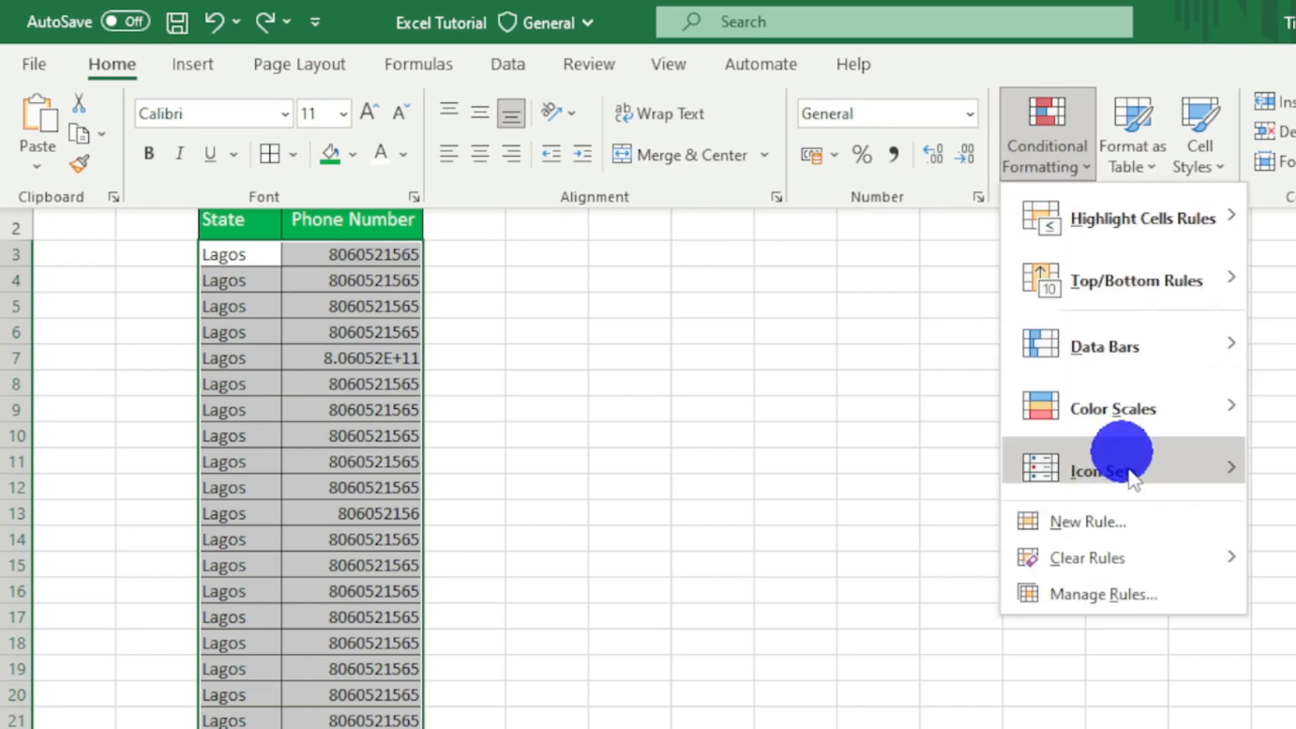
click(1107, 528)
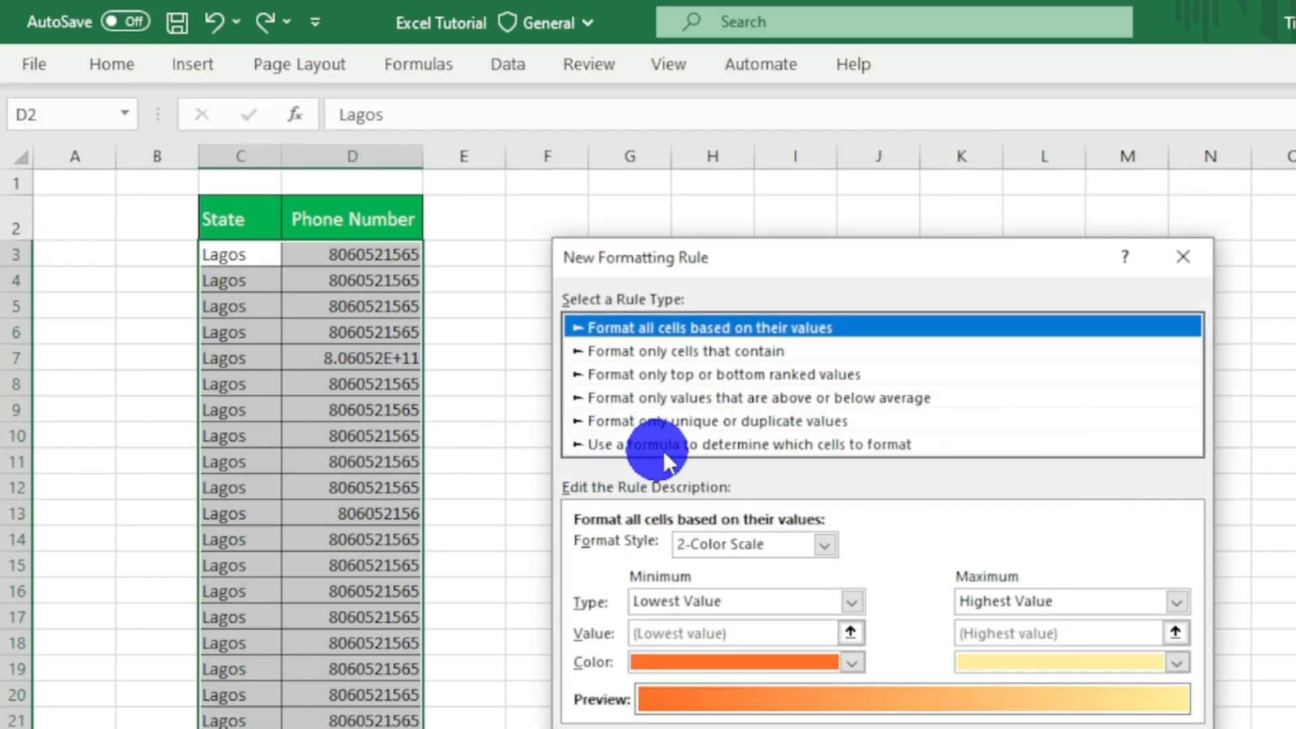
click(891, 446)
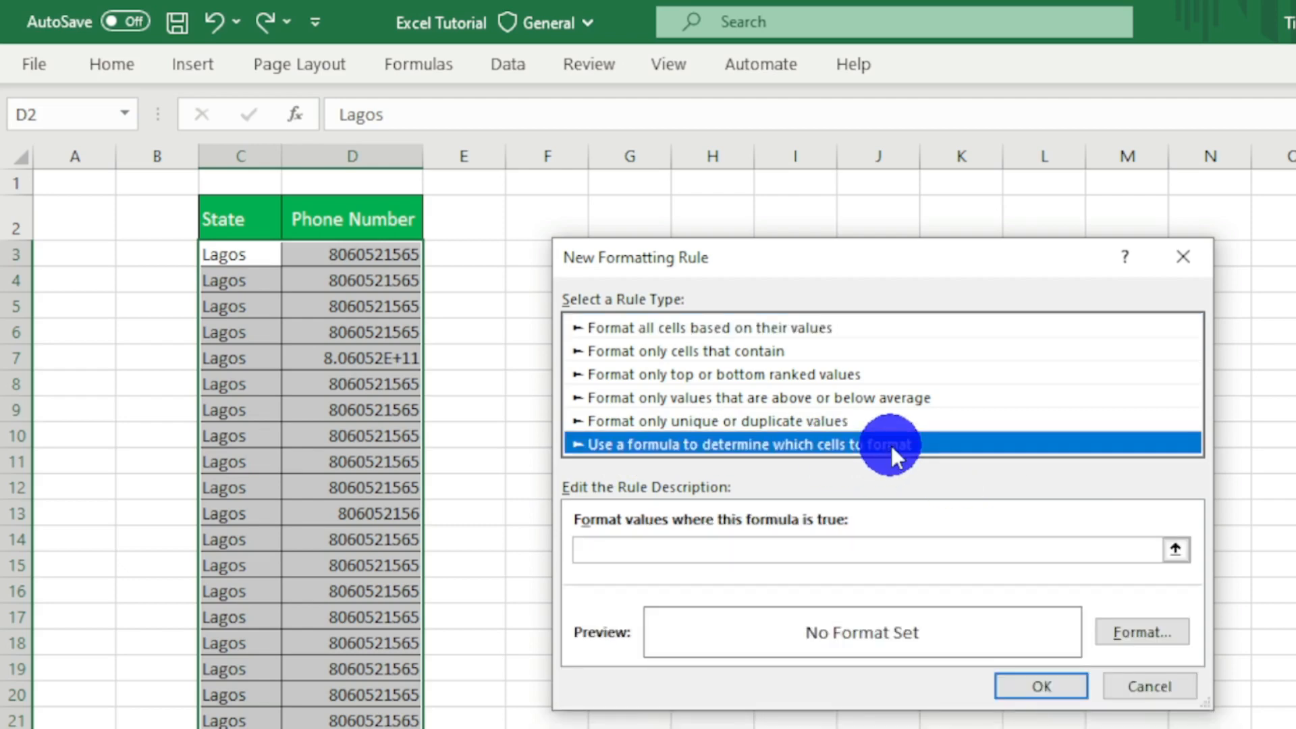
- Enter =len($D3)<>10 as the rule's formula
click(702, 556)
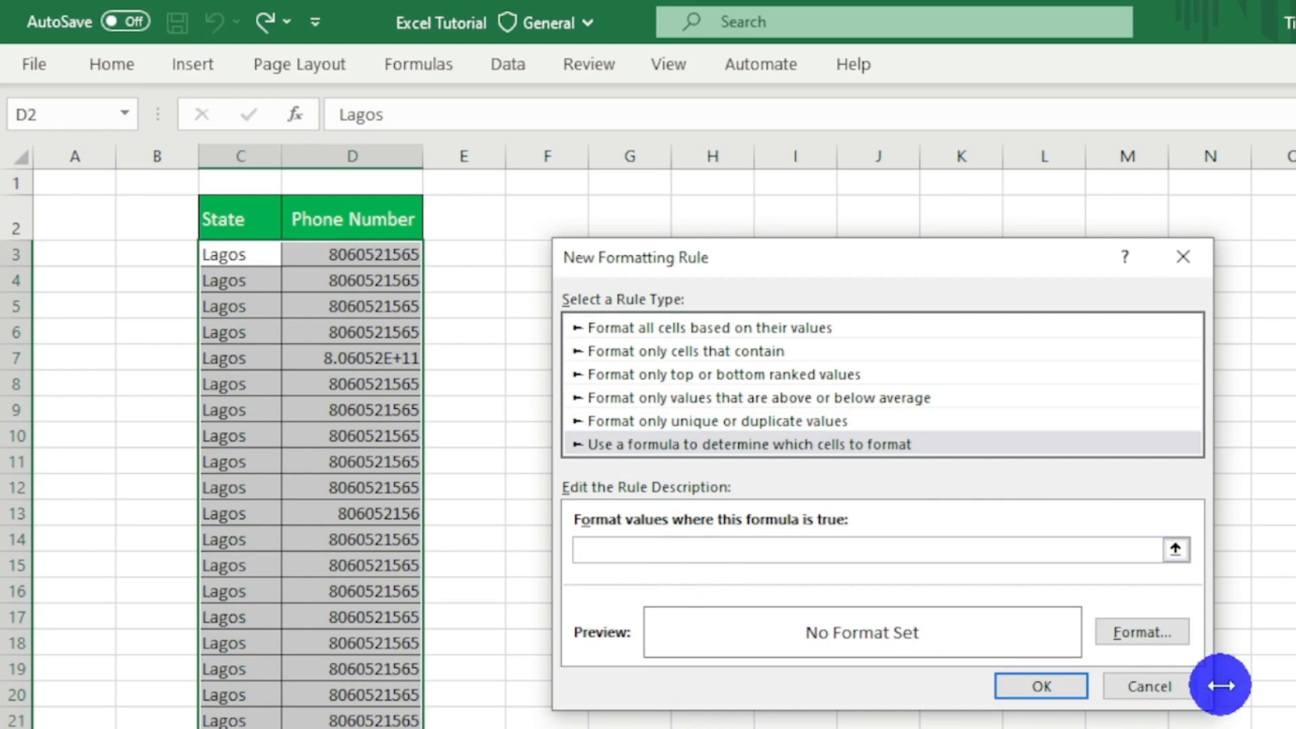
text(=)
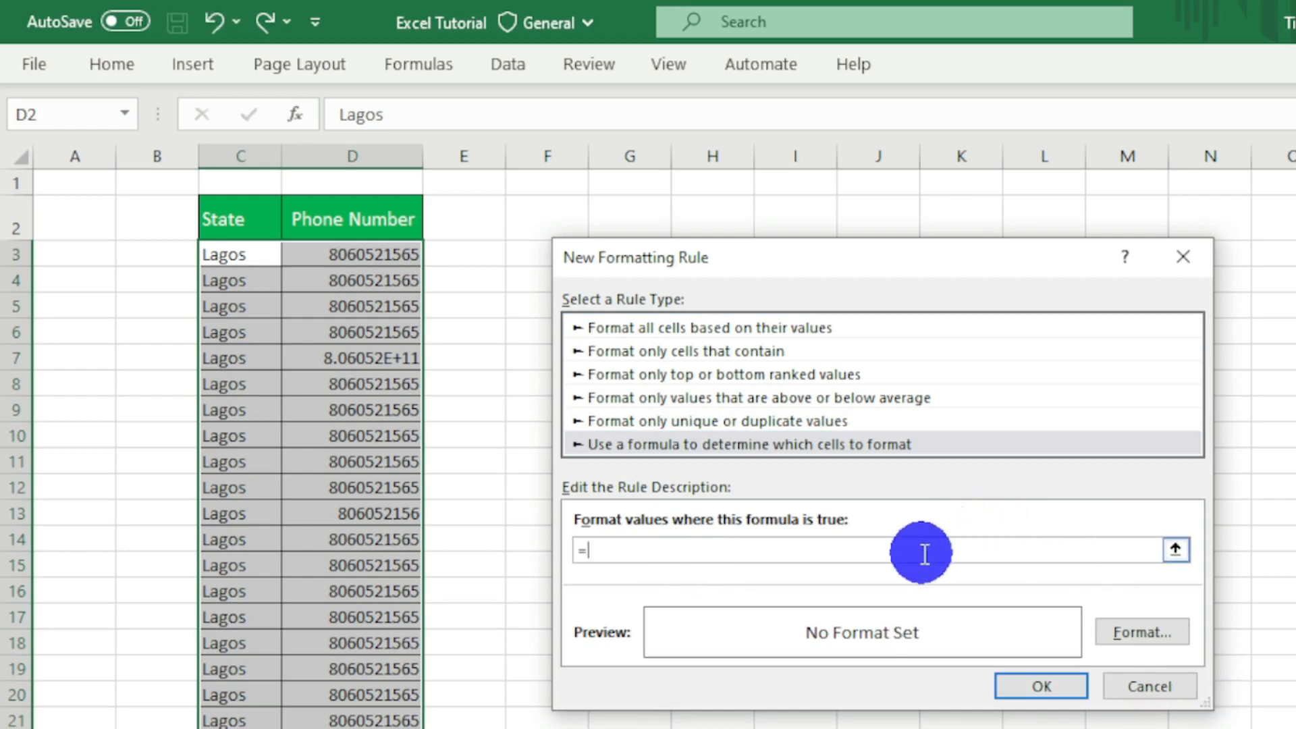
text(len)
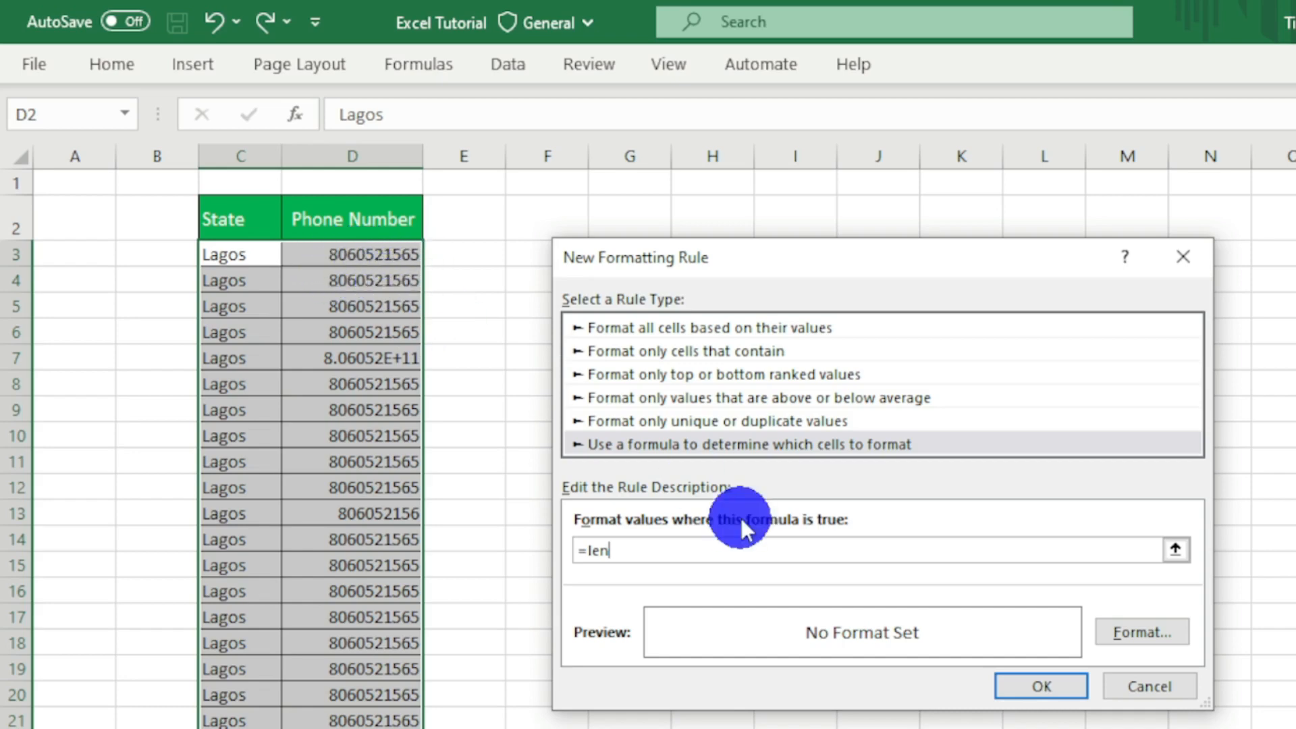
text(()
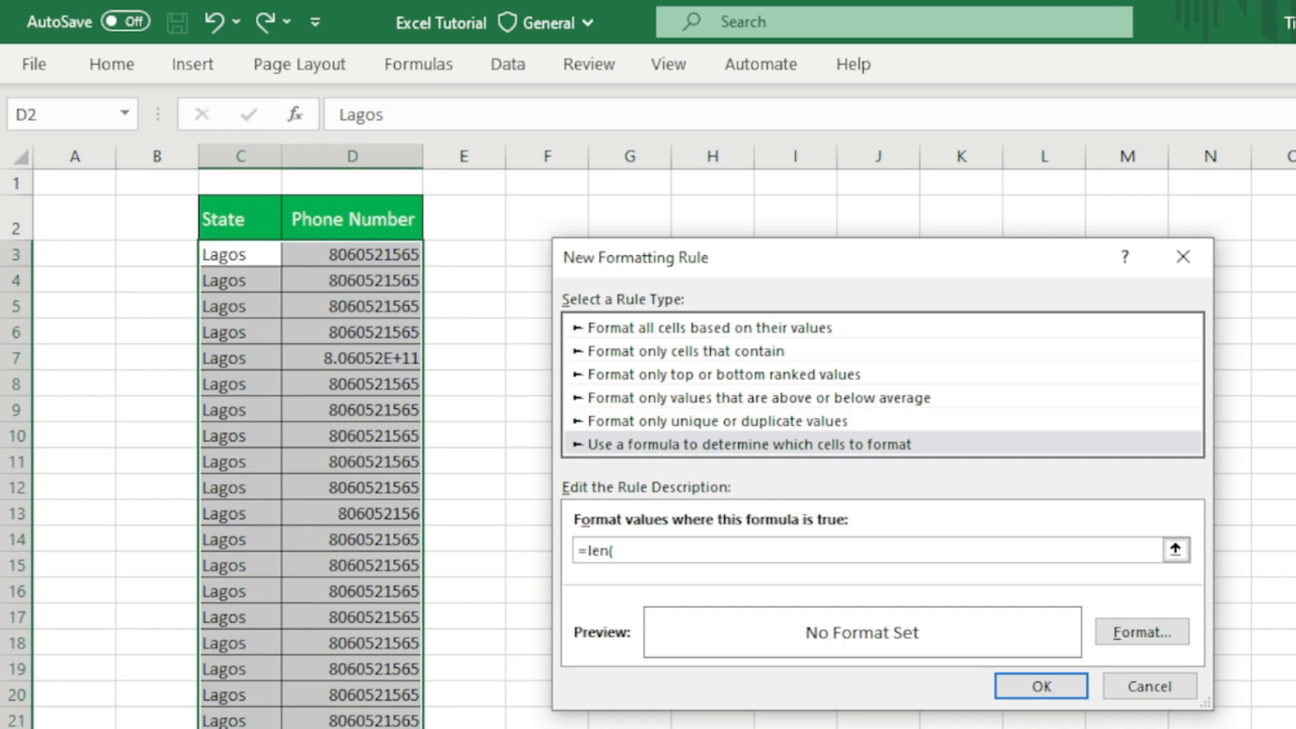
text($D3)
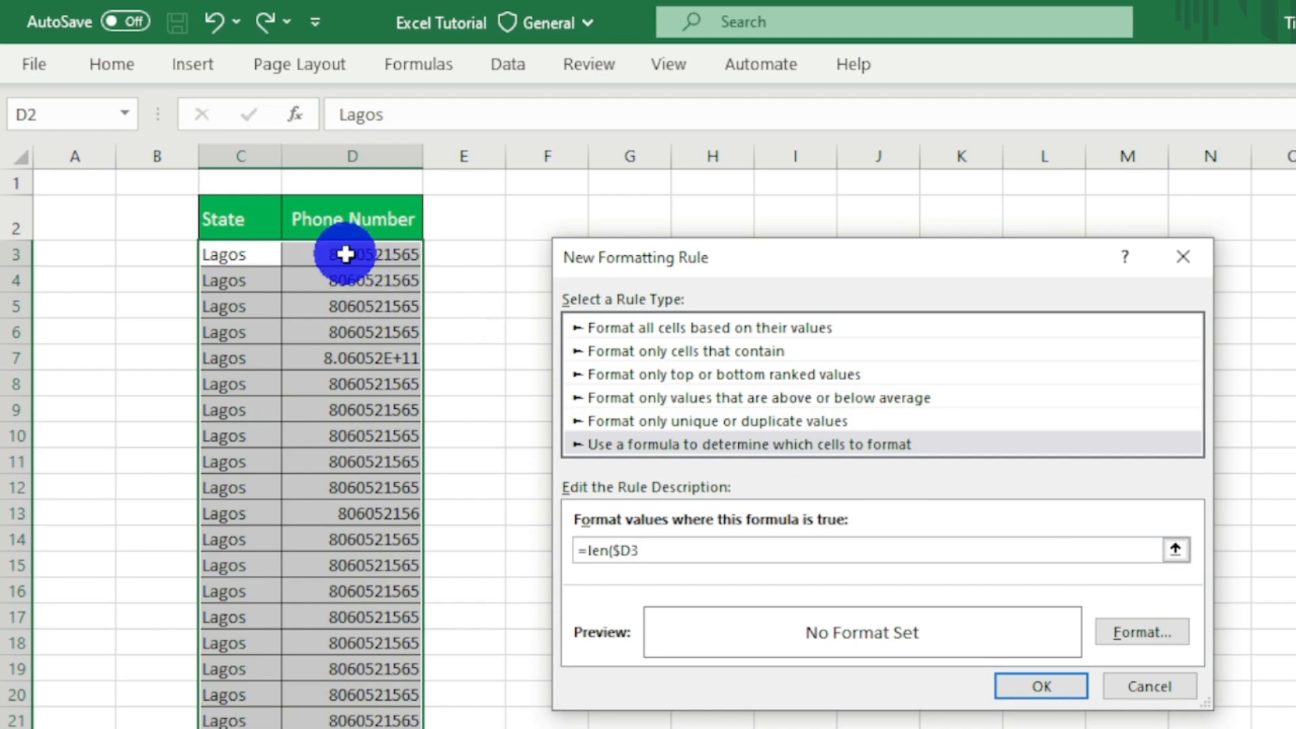
text()<>10)
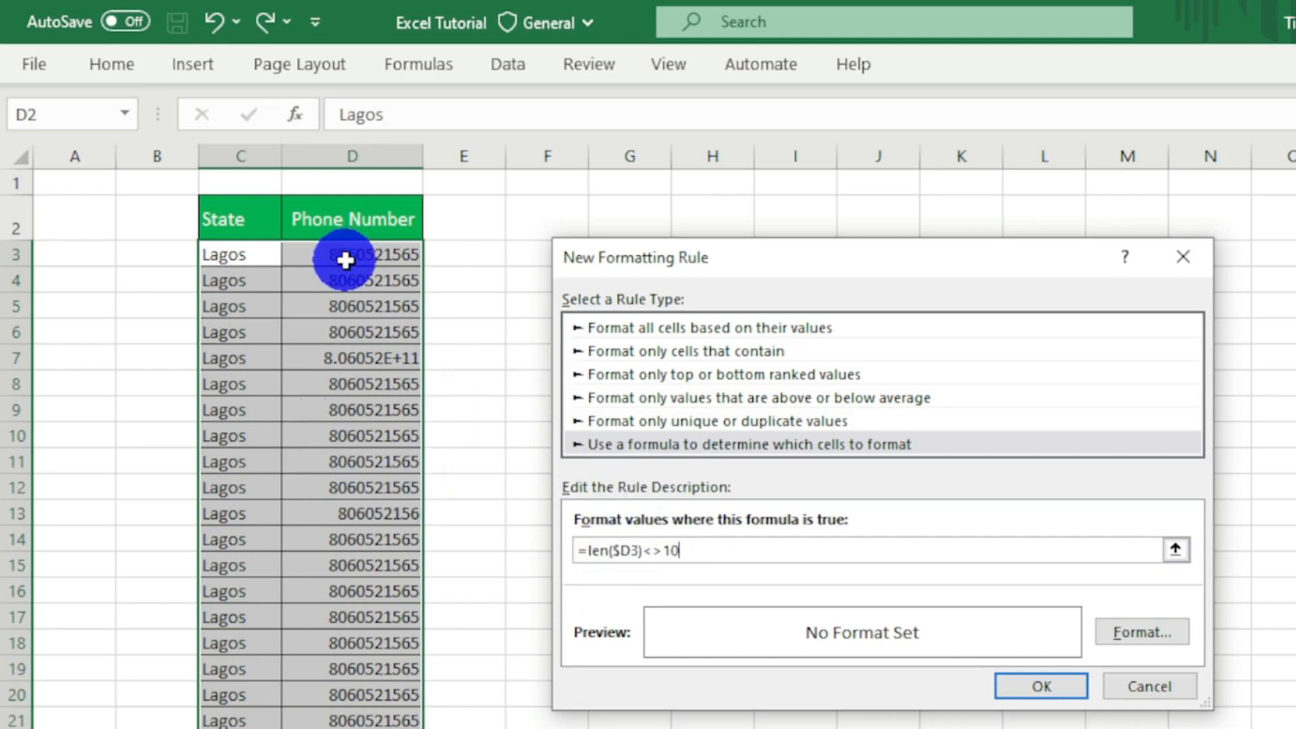
drag(663, 552, 708, 564)
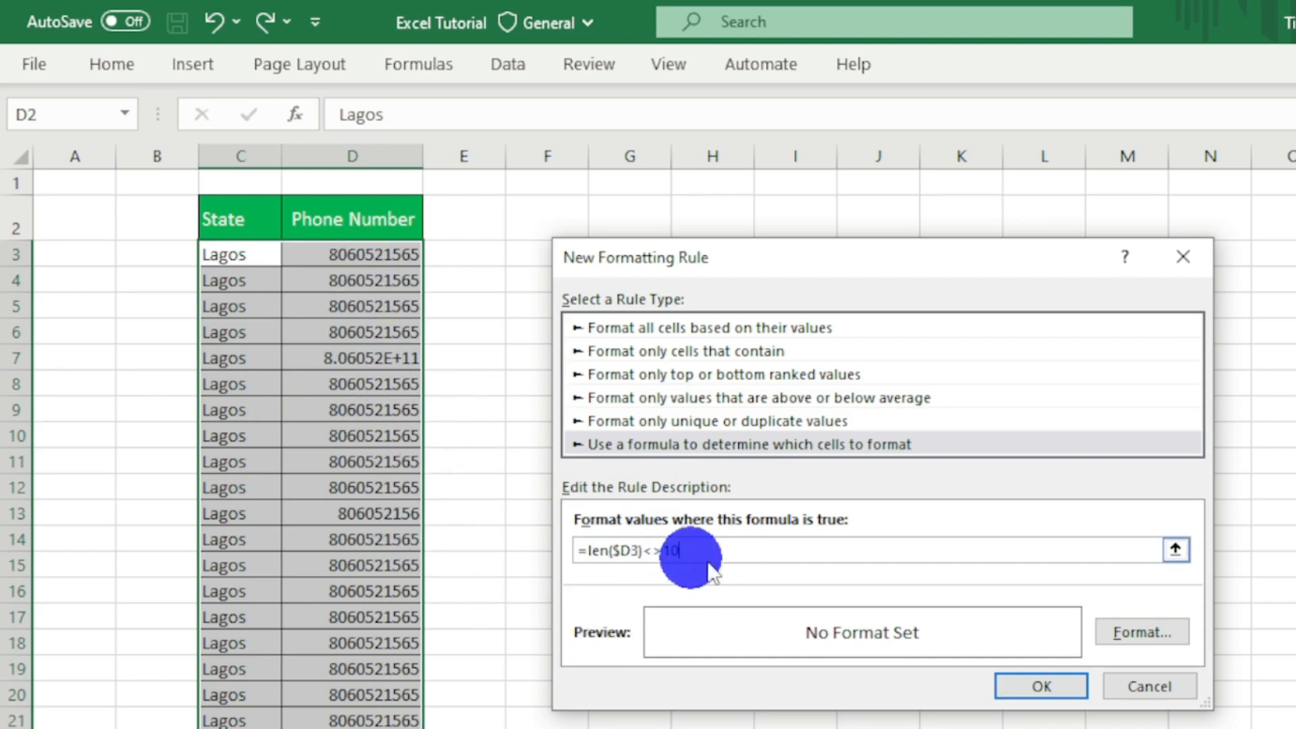
- Give the rule a light orange fill from the additional standard colors and apply it to the selected rows
click(1137, 631)
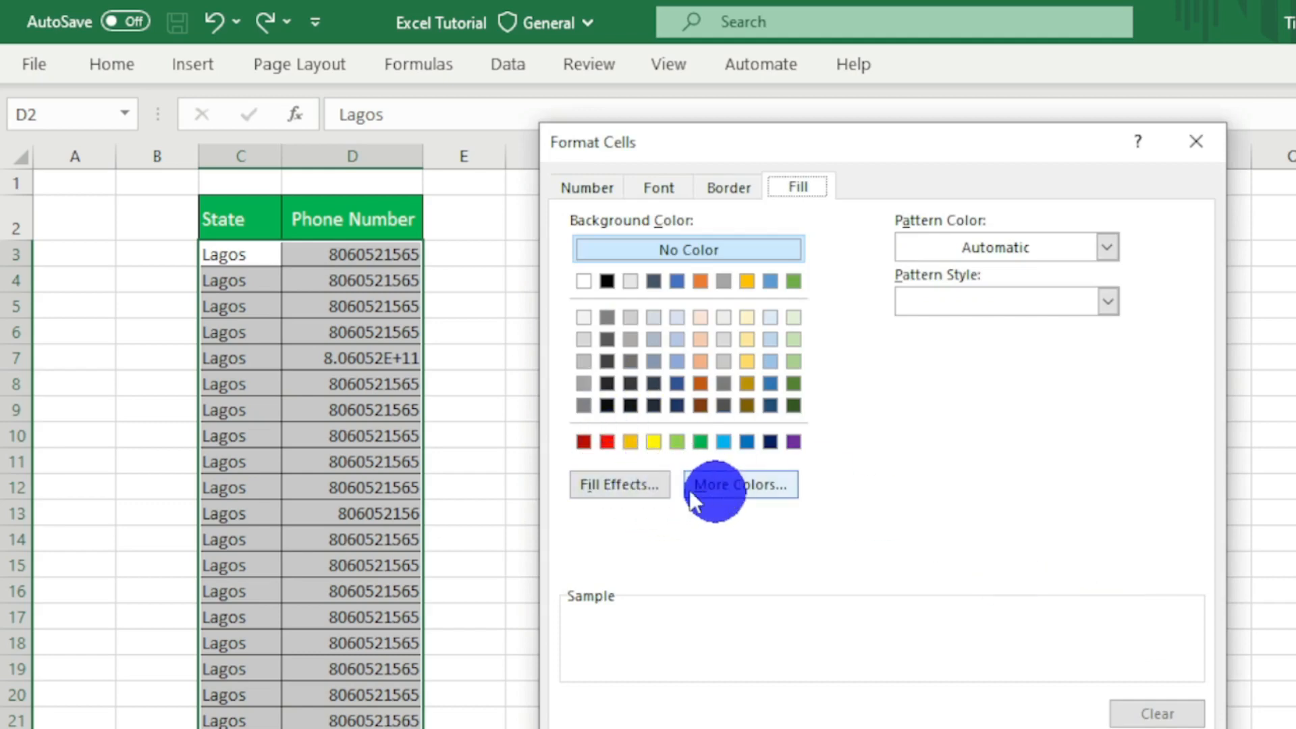
click(733, 484)
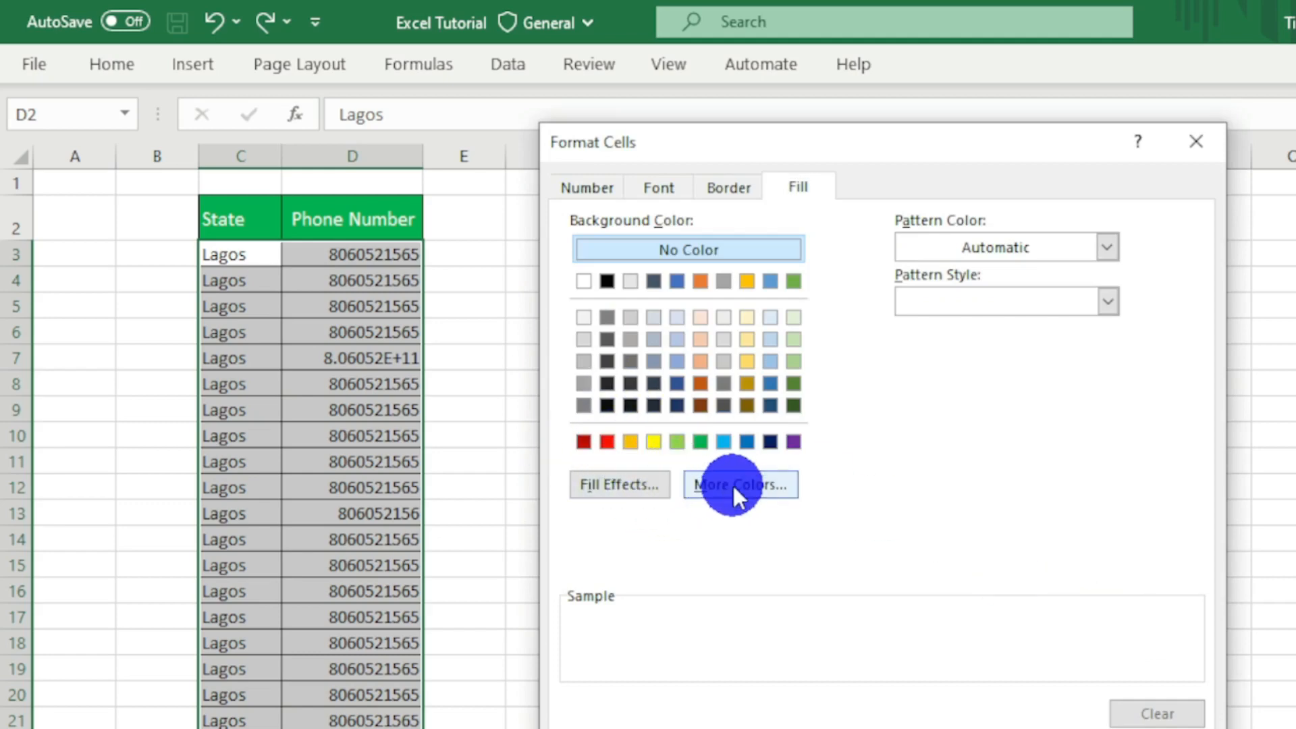
click(852, 486)
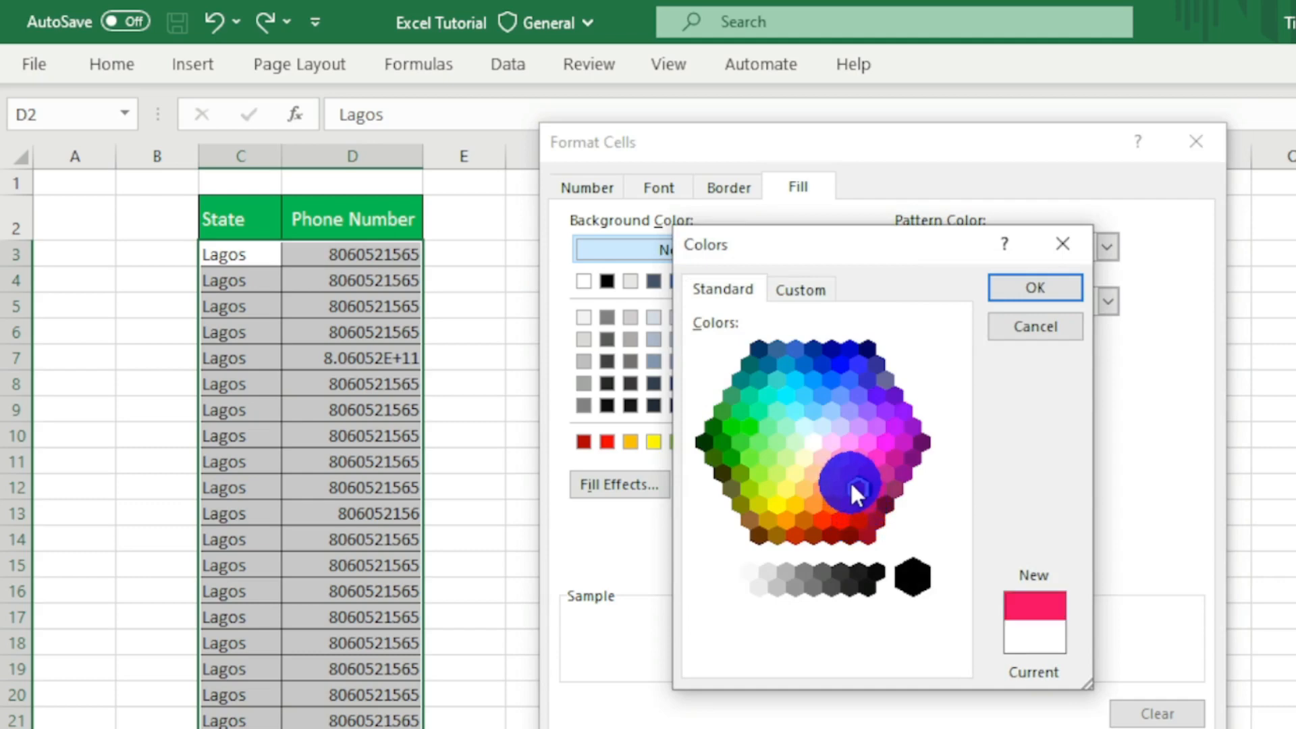
click(822, 492)
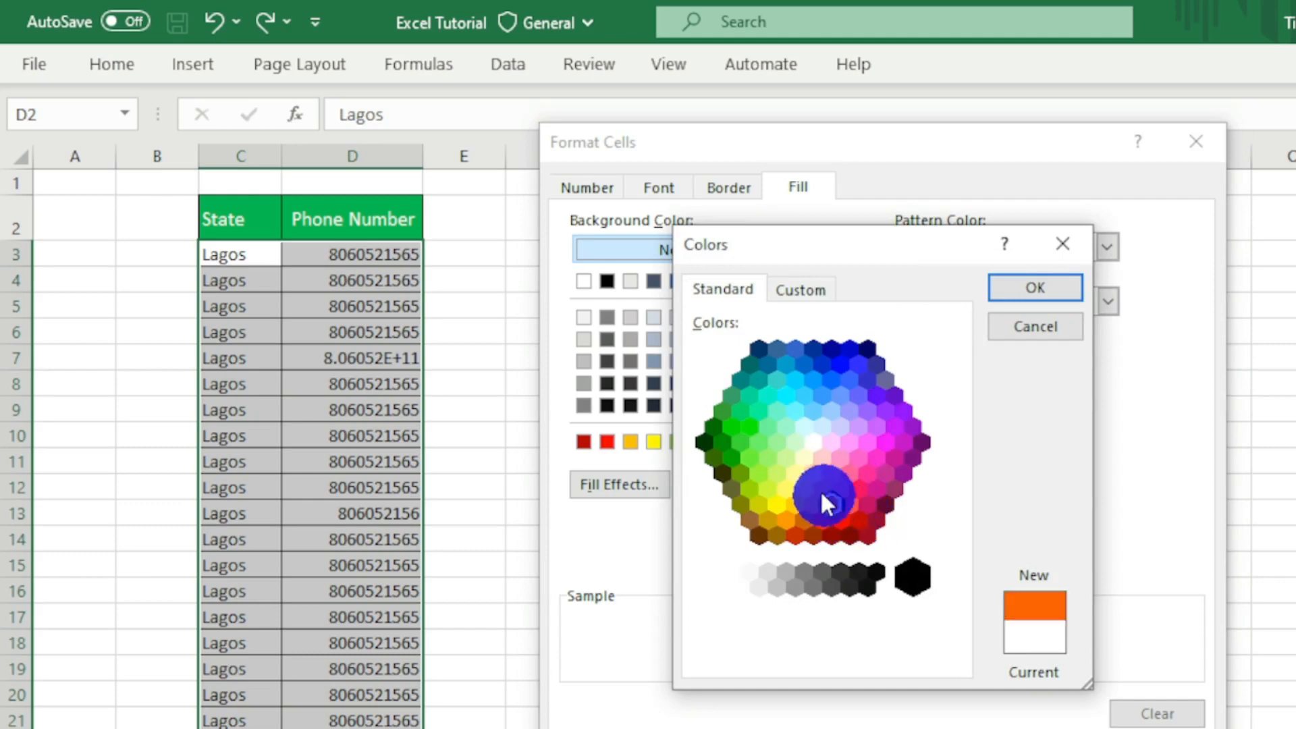
click(819, 487)
click(1037, 278)
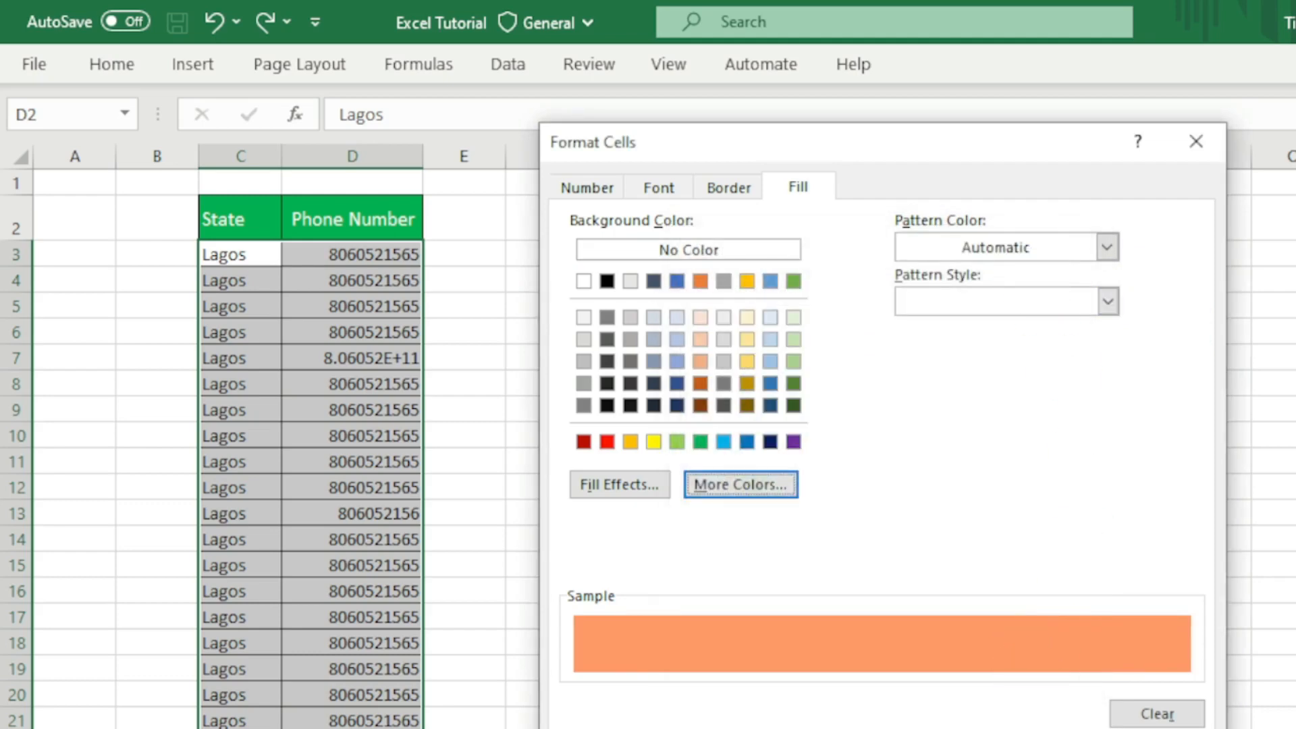
click(1066, 728)
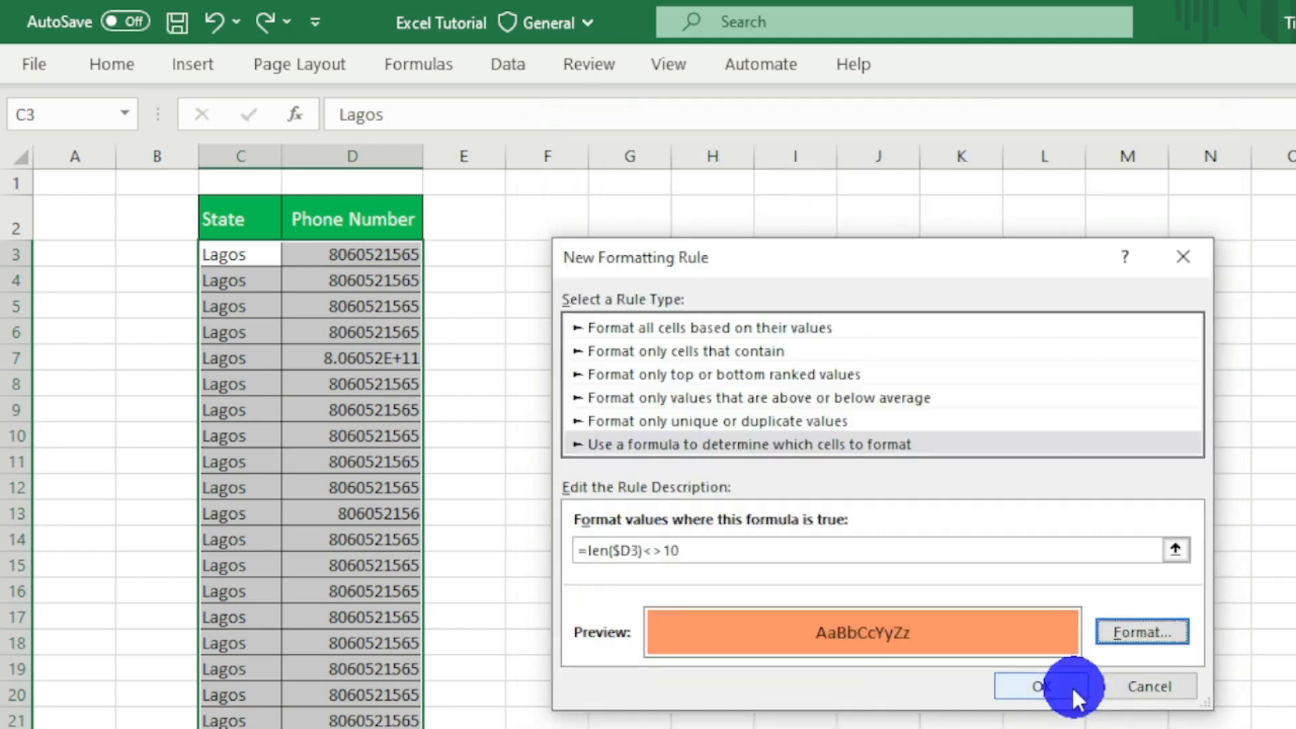
click(1065, 691)
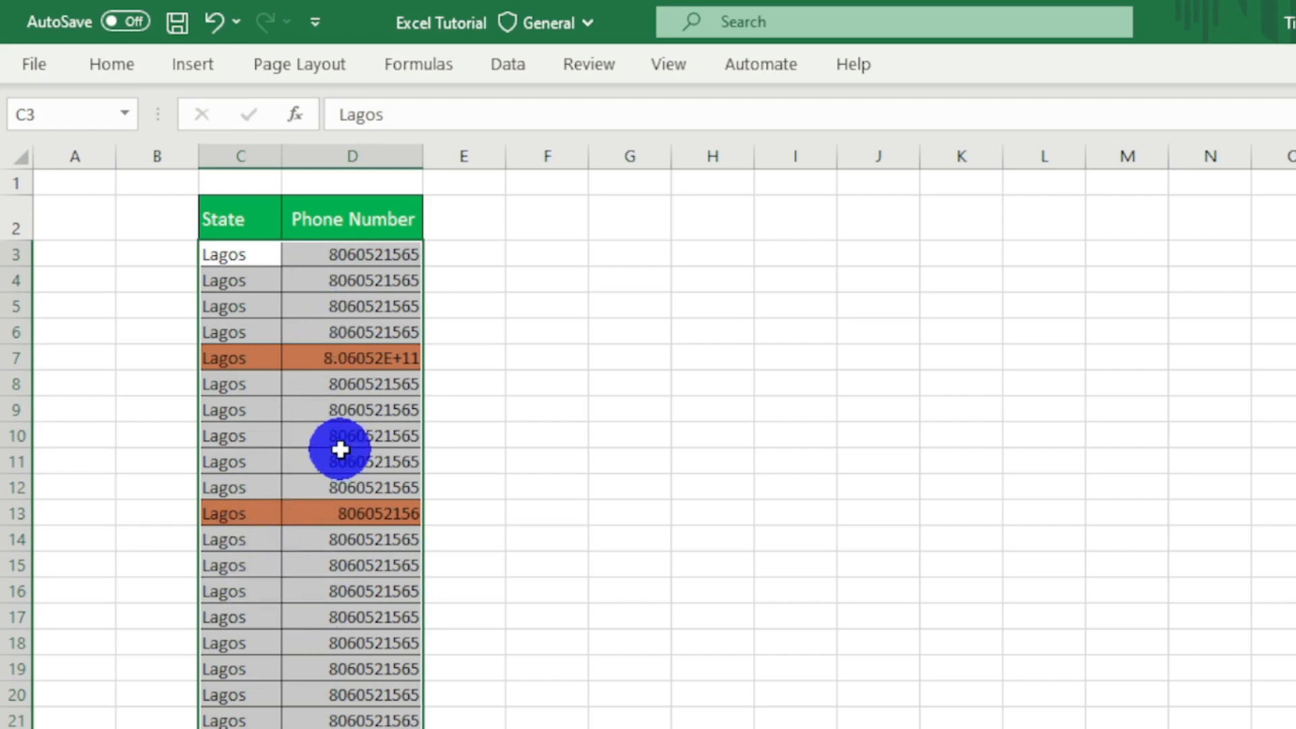
- Examine the table down past row 236 for highlighted rows whose phone numbers do not have ten digits
scroll(340, 449, down, 2)
scroll(341, 449, up, 2)
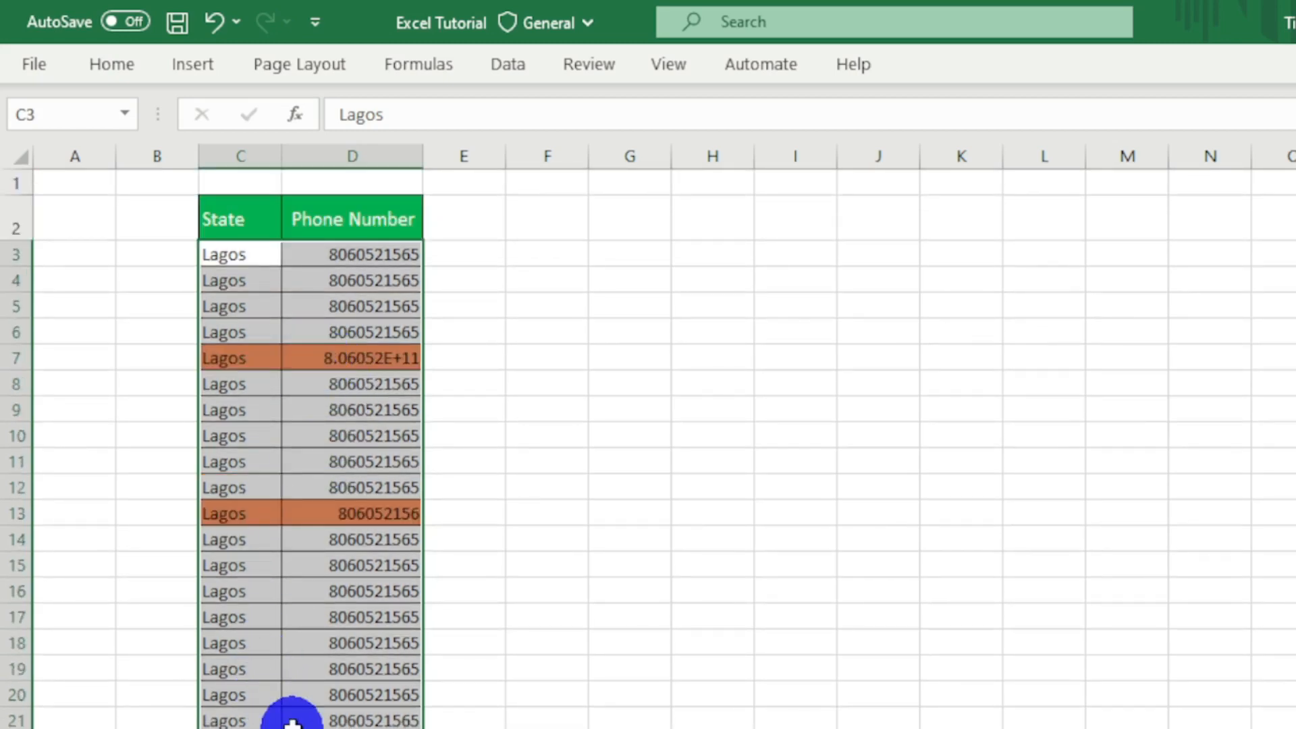
click(134, 379)
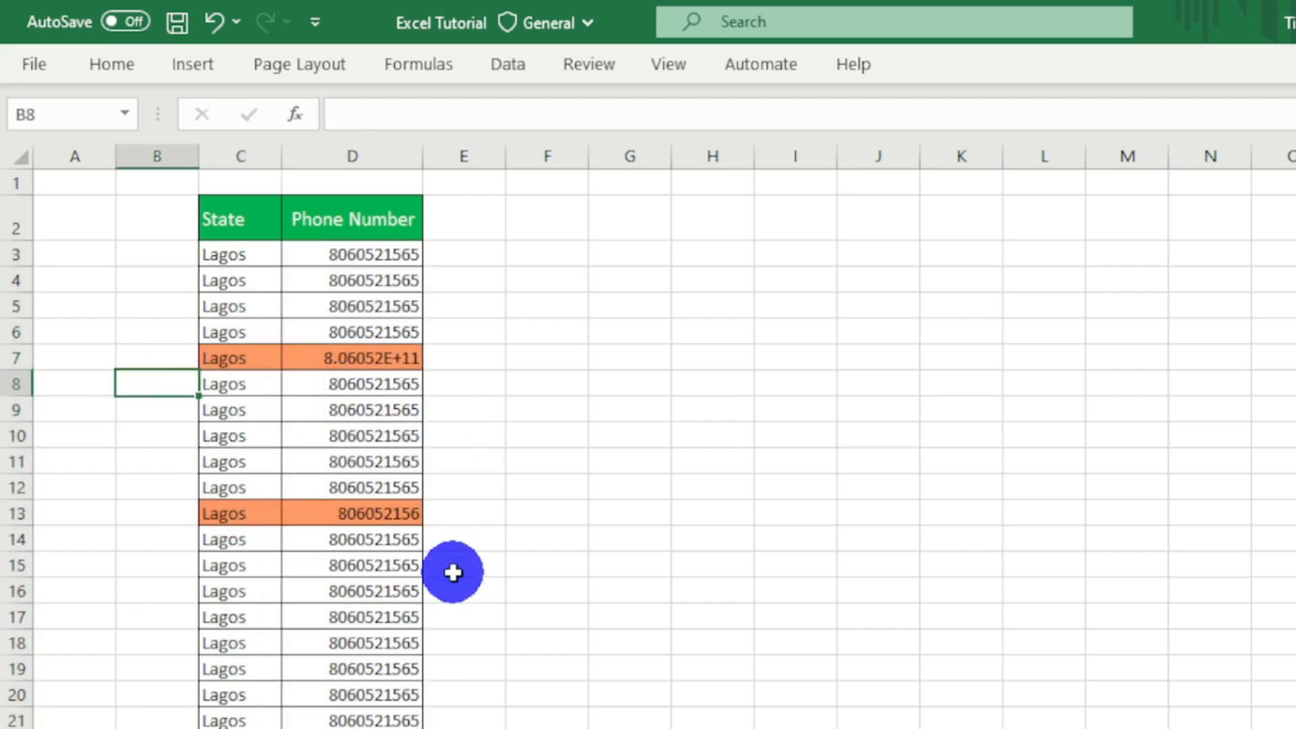
scroll(453, 572, down, 10)
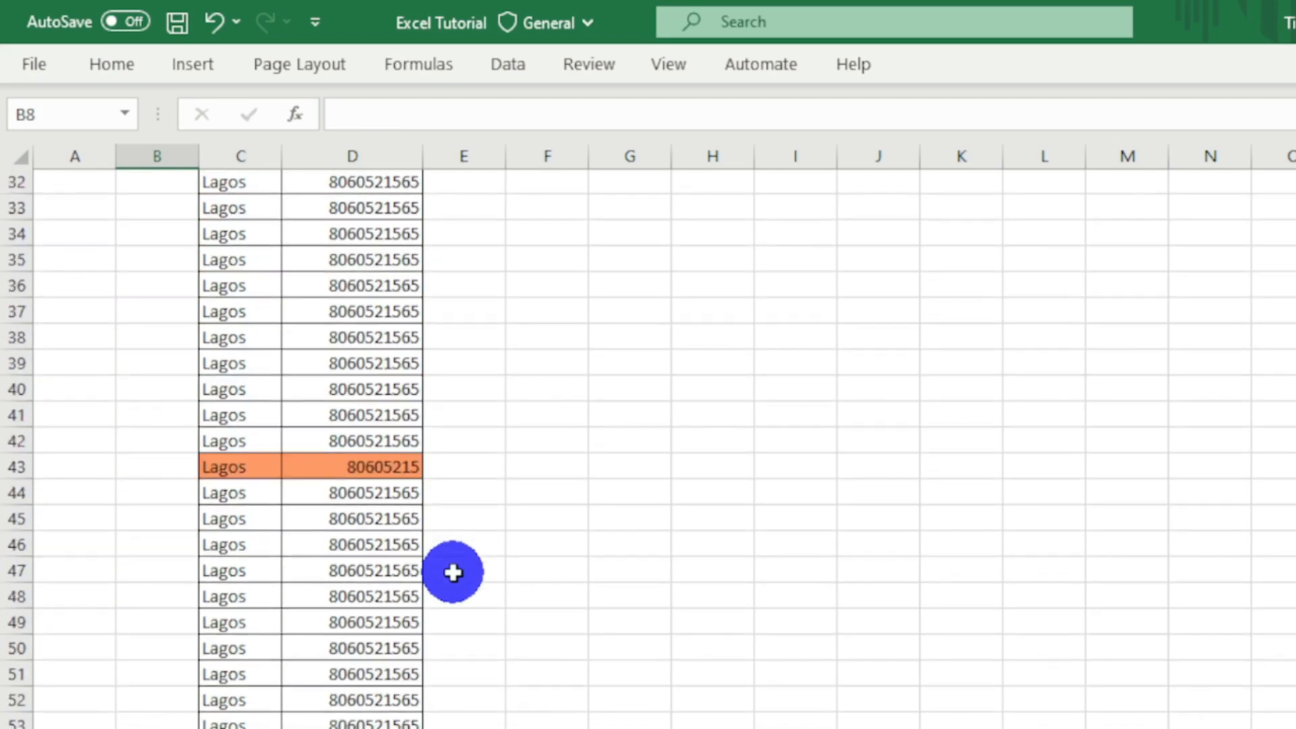
scroll(453, 572, down, 1)
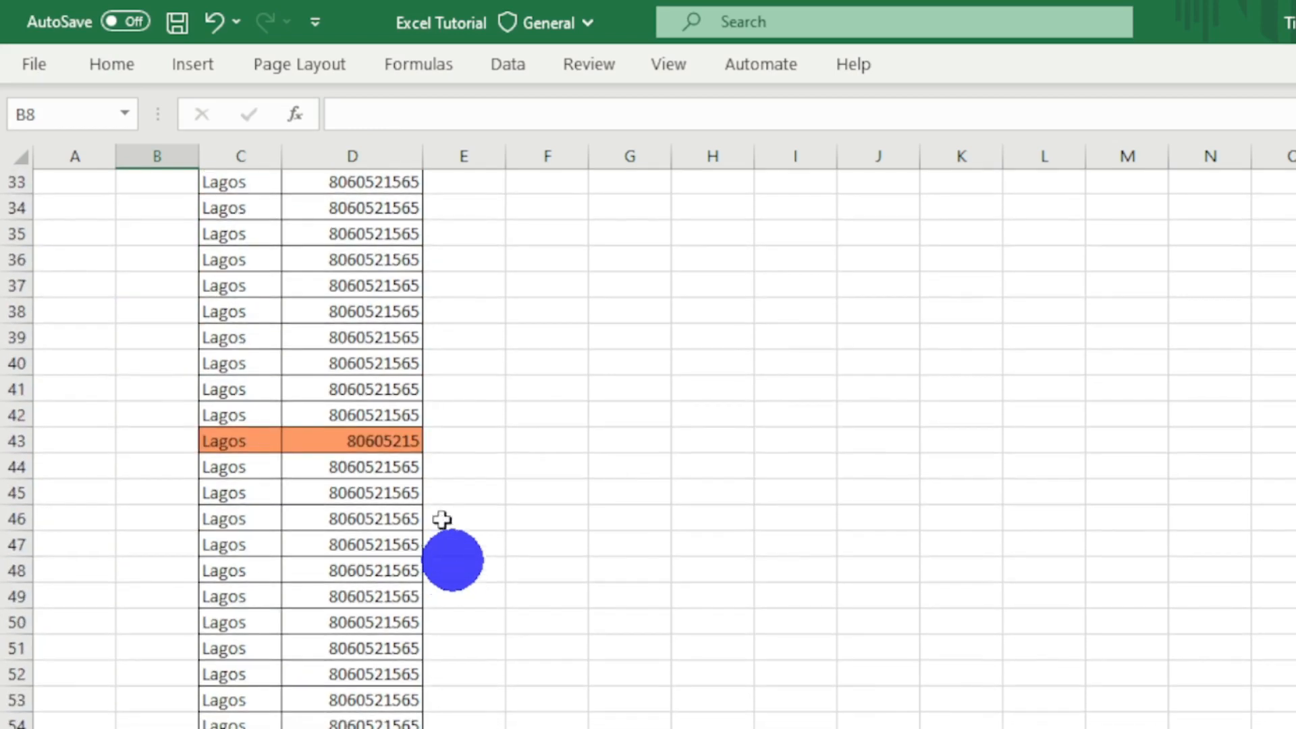
click(350, 440)
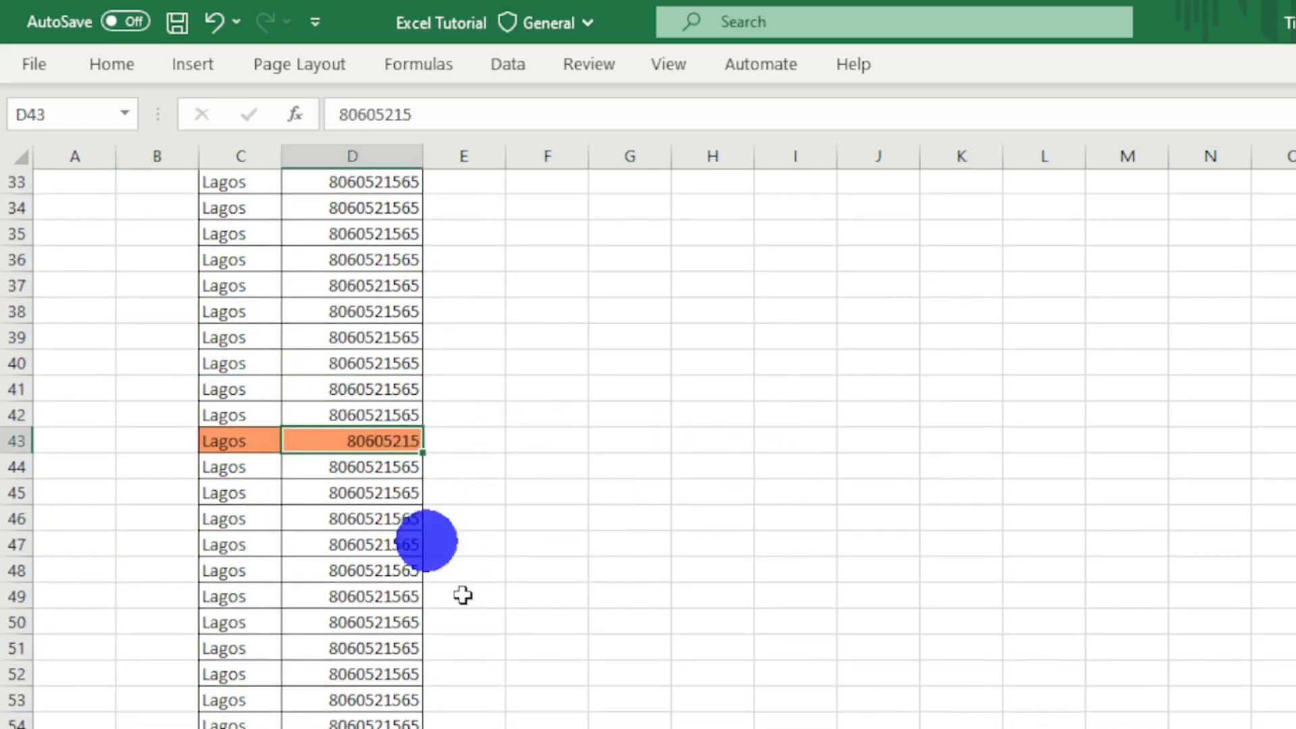
scroll(522, 655, down, 7)
scroll(522, 655, down, 1)
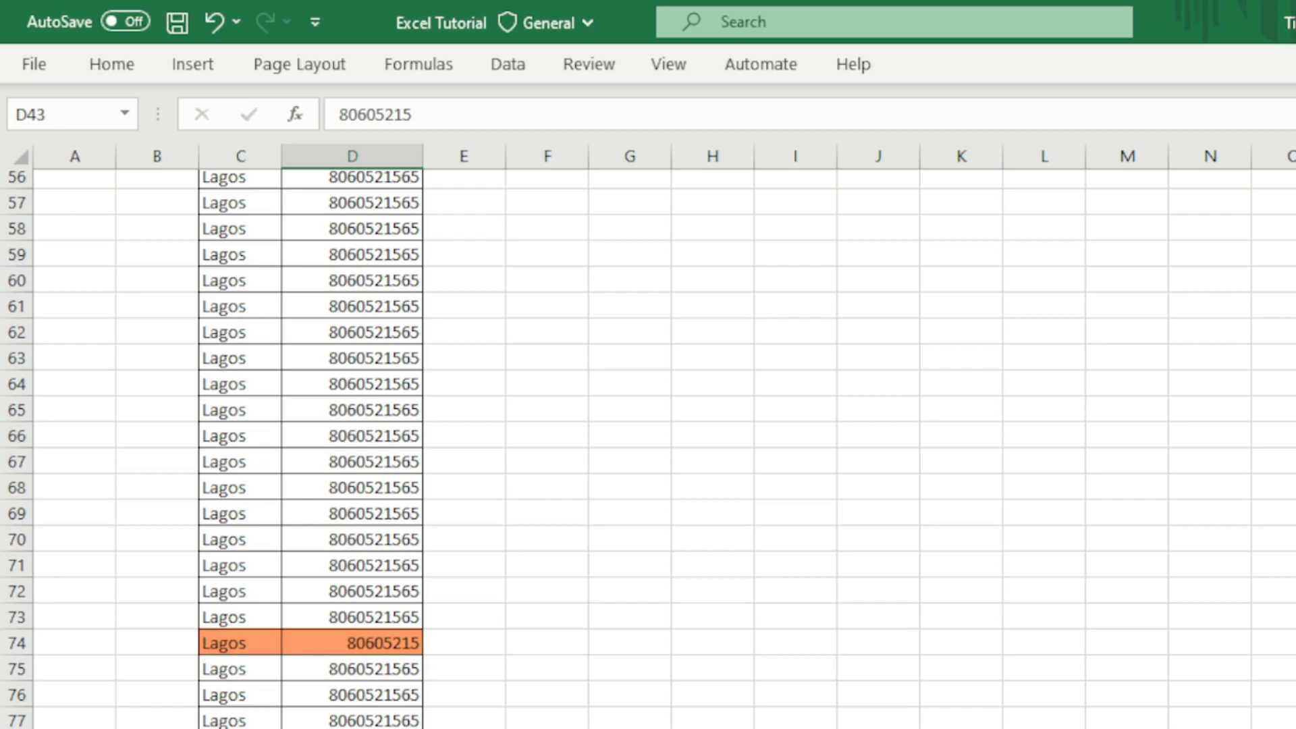
scroll(648, 446, down, 2)
scroll(648, 445, down, 9)
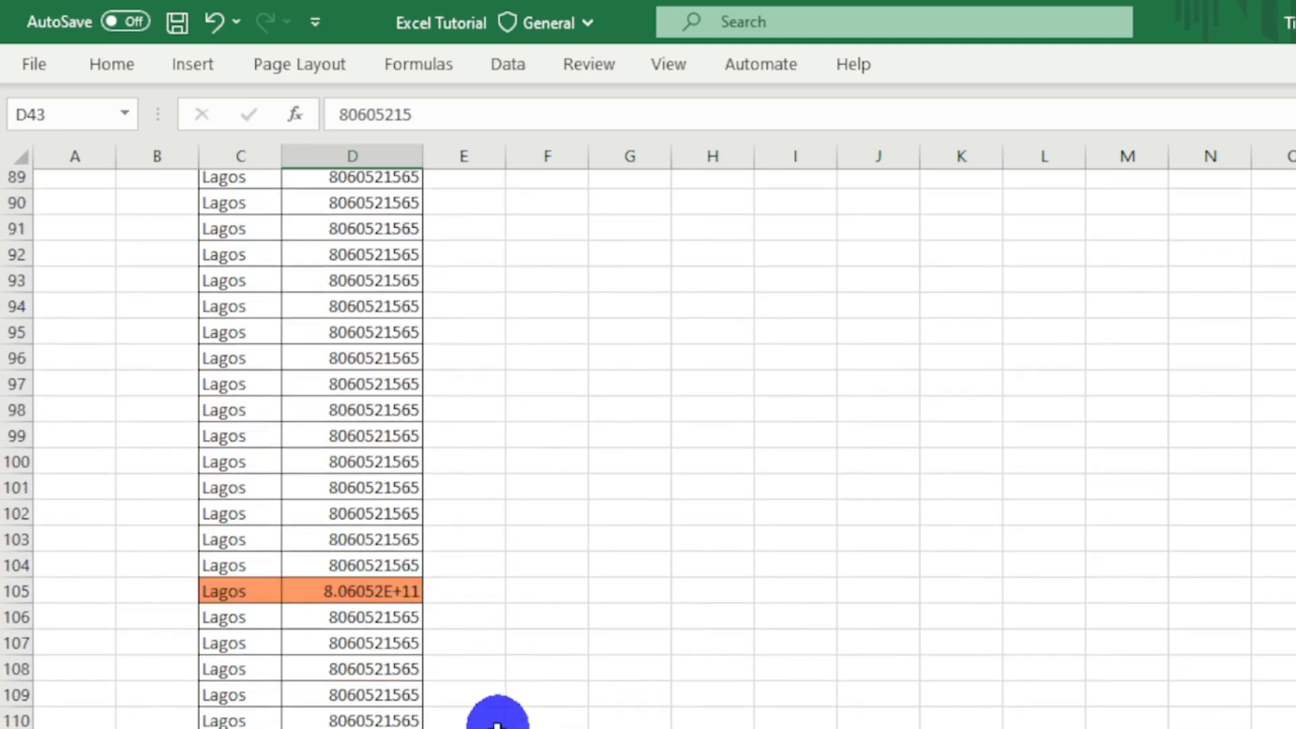
scroll(498, 718, down, 15)
scroll(439, 513, down, 1)
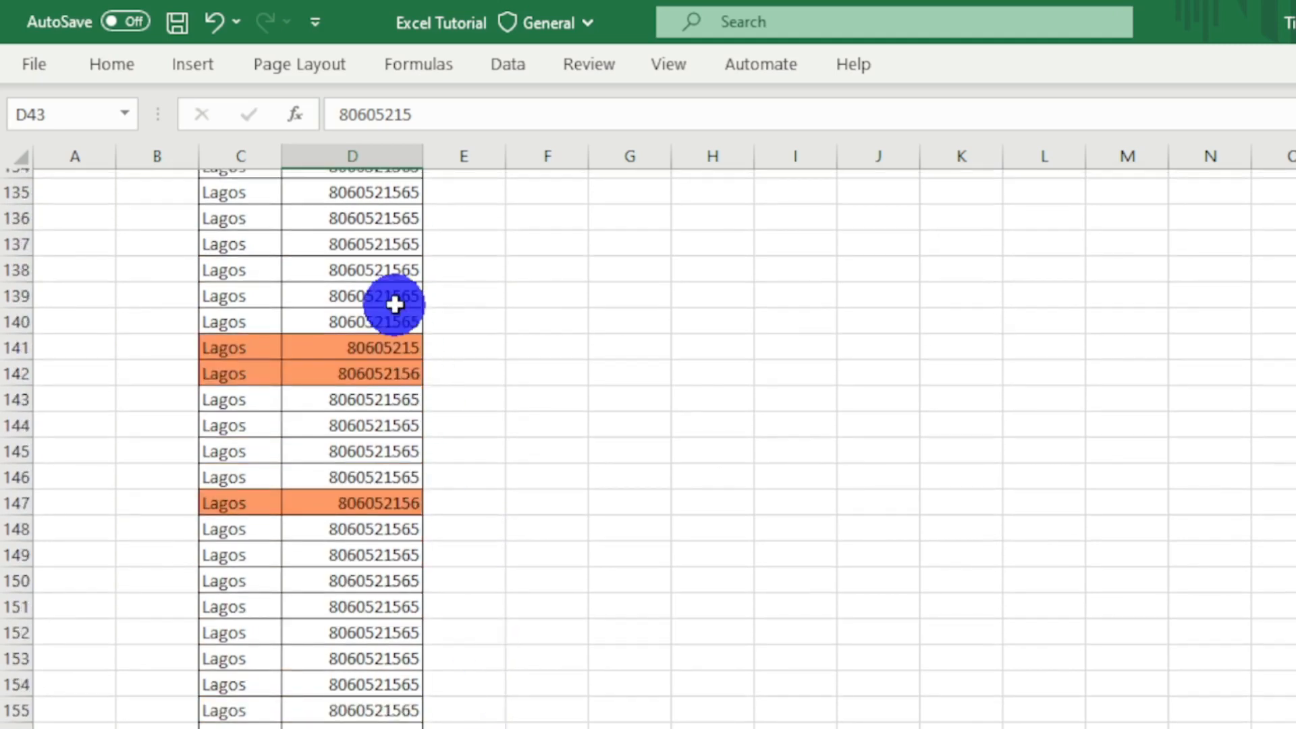
scroll(631, 665, down, 20)
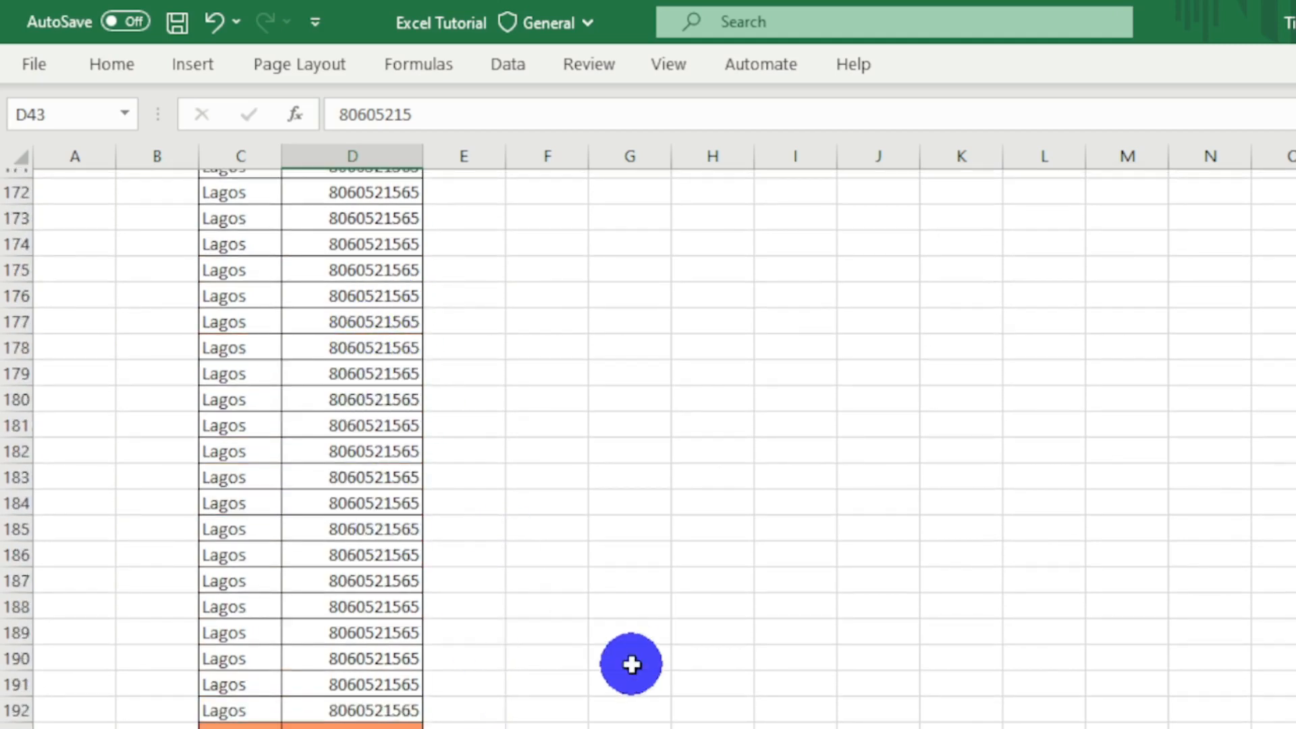
scroll(631, 665, down, 16)
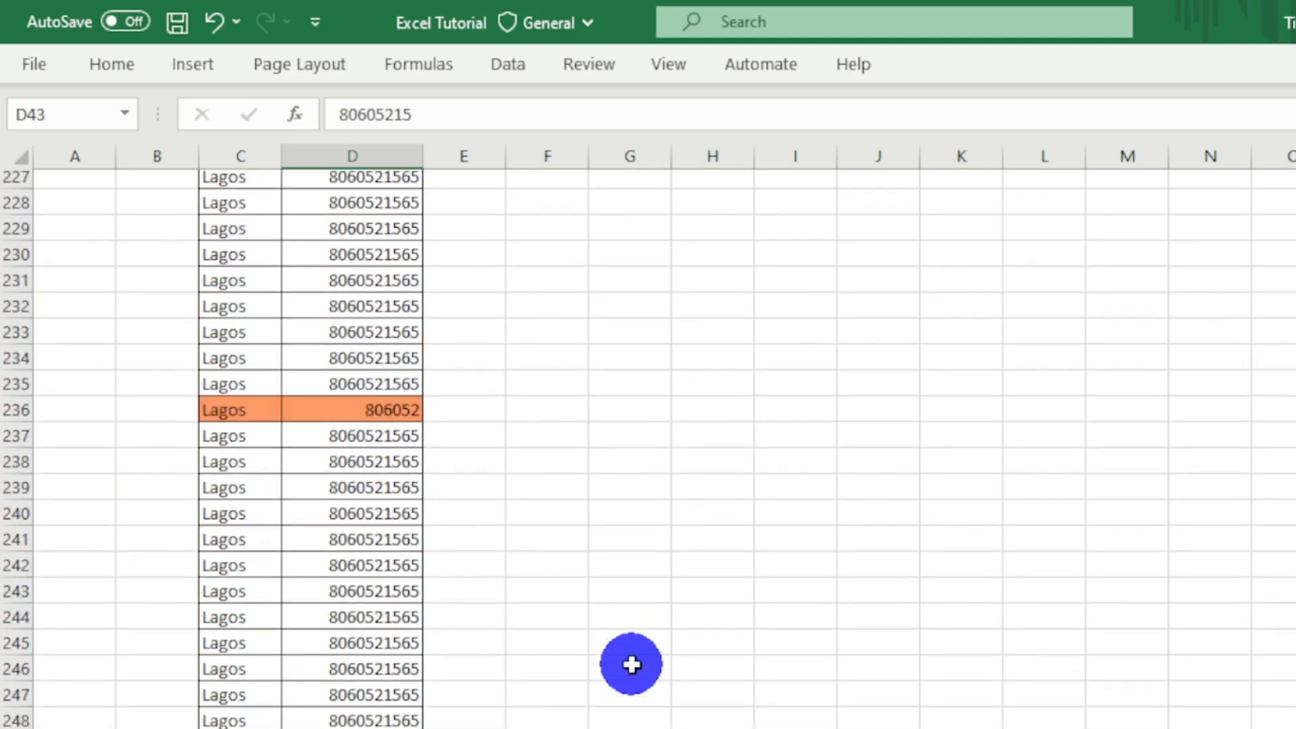
- Clear the phone number in cell D321 to test the rule on an empty cell
scroll(631, 665, down, 18)
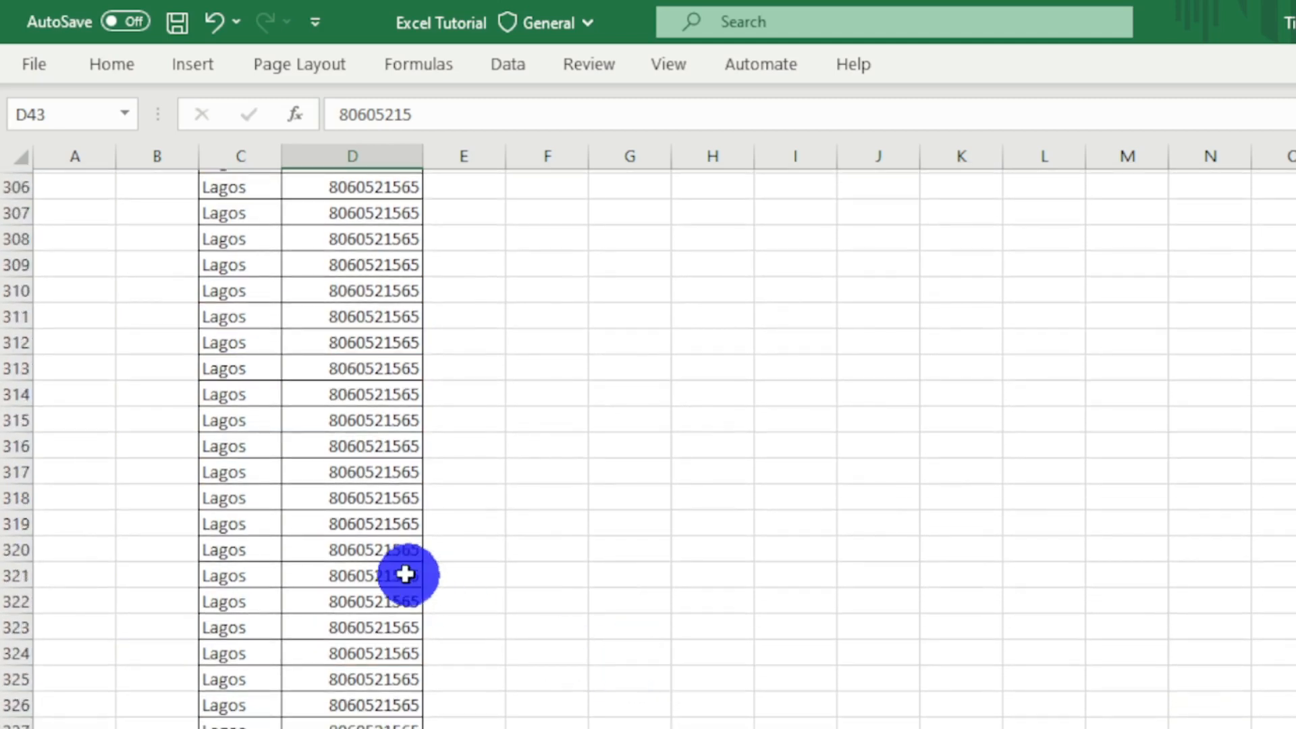
key(Delete)
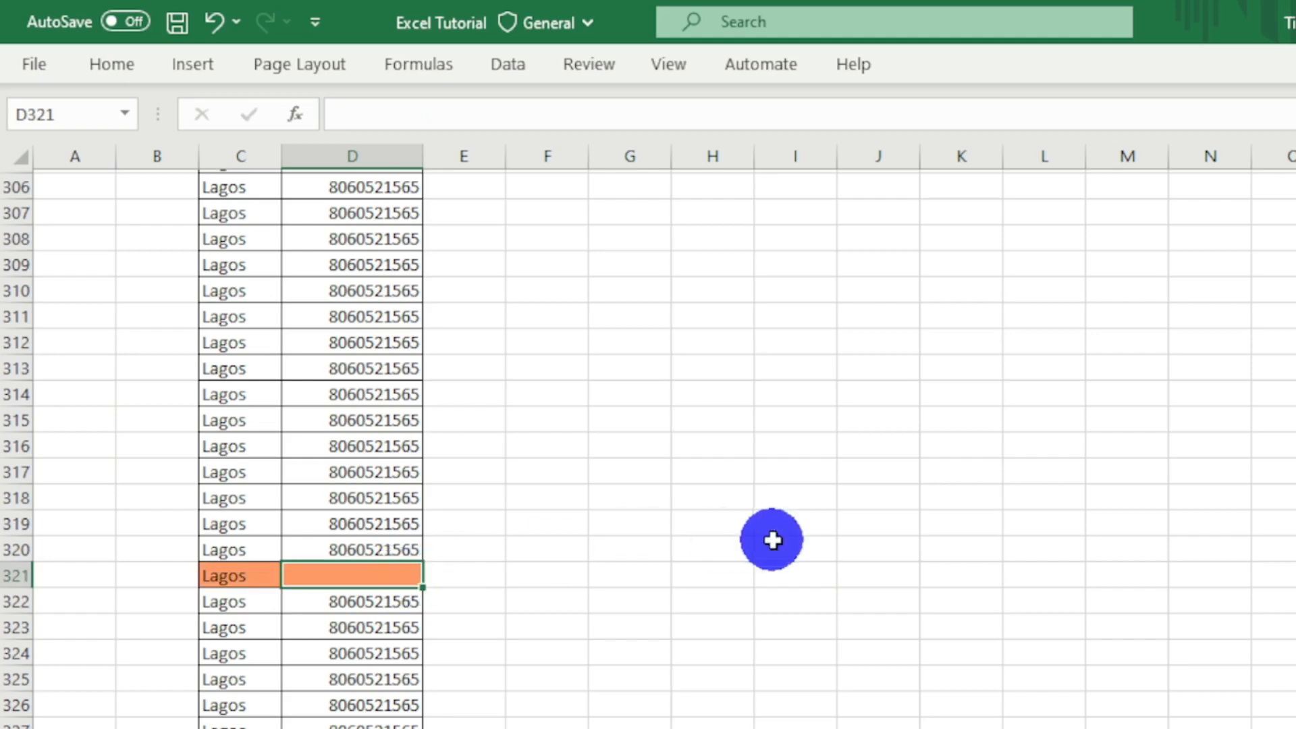
click(773, 540)
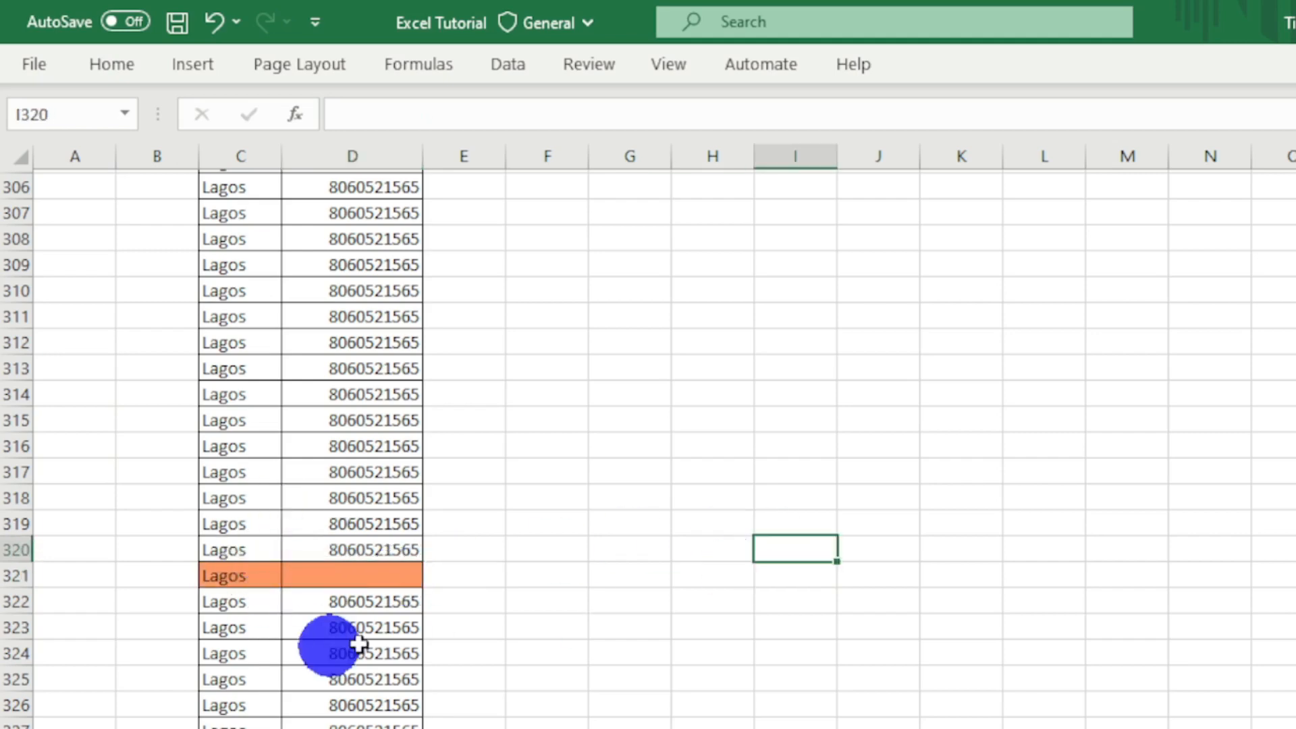
- Examine the remaining rows down past row 590 for highlighted phone number entries and return to the start of the table
scroll(348, 415, down, 5)
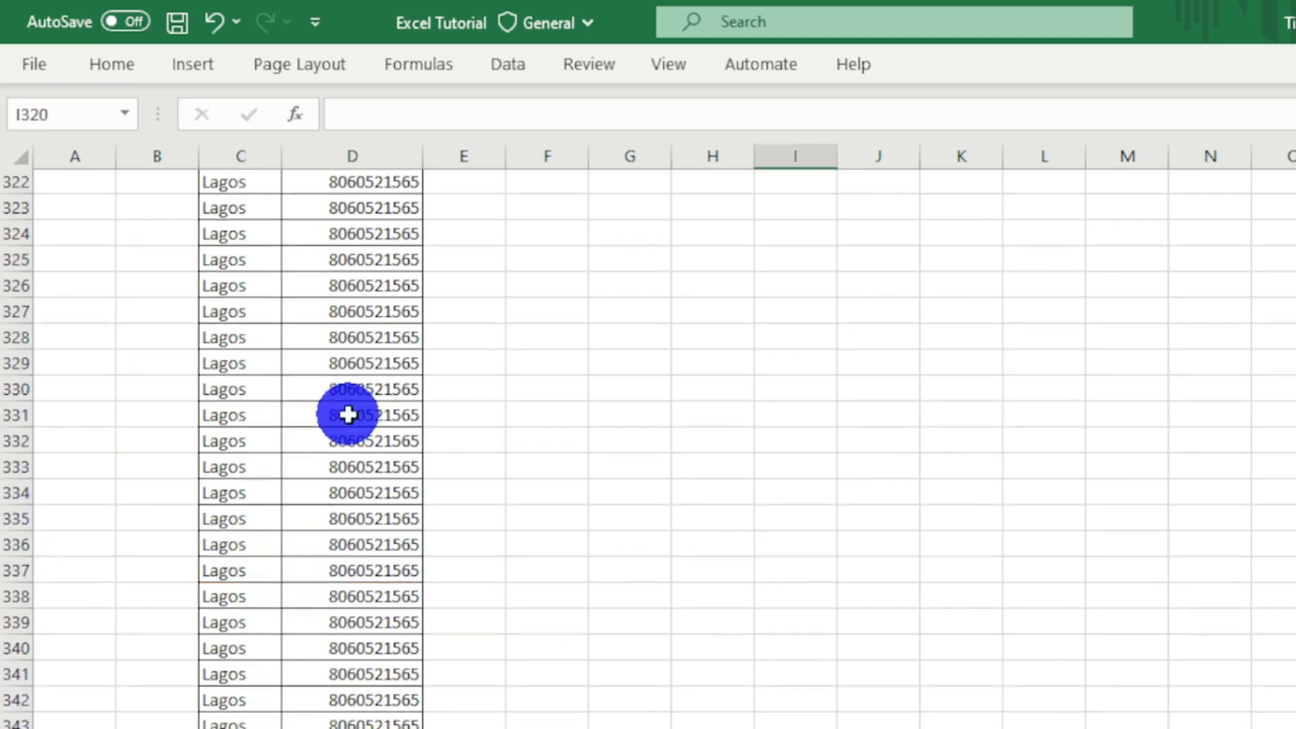
scroll(347, 415, down, 20)
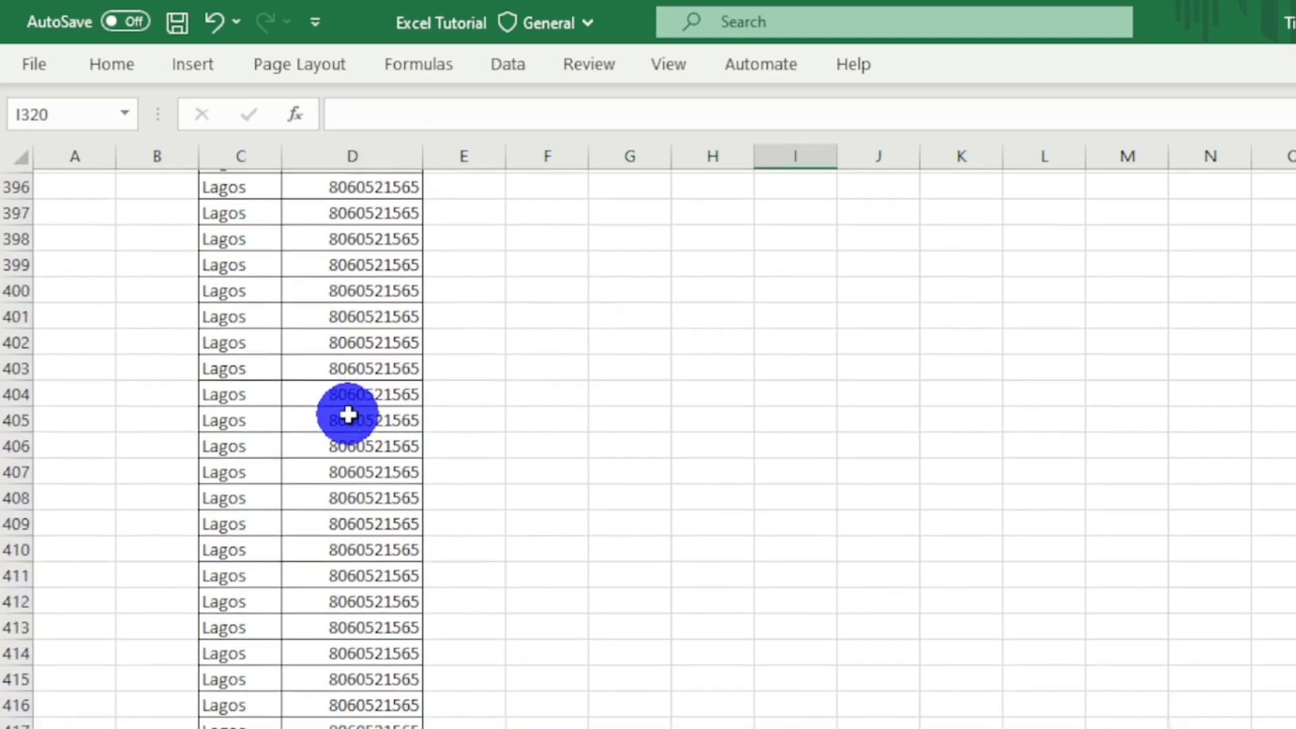
scroll(348, 415, down, 4)
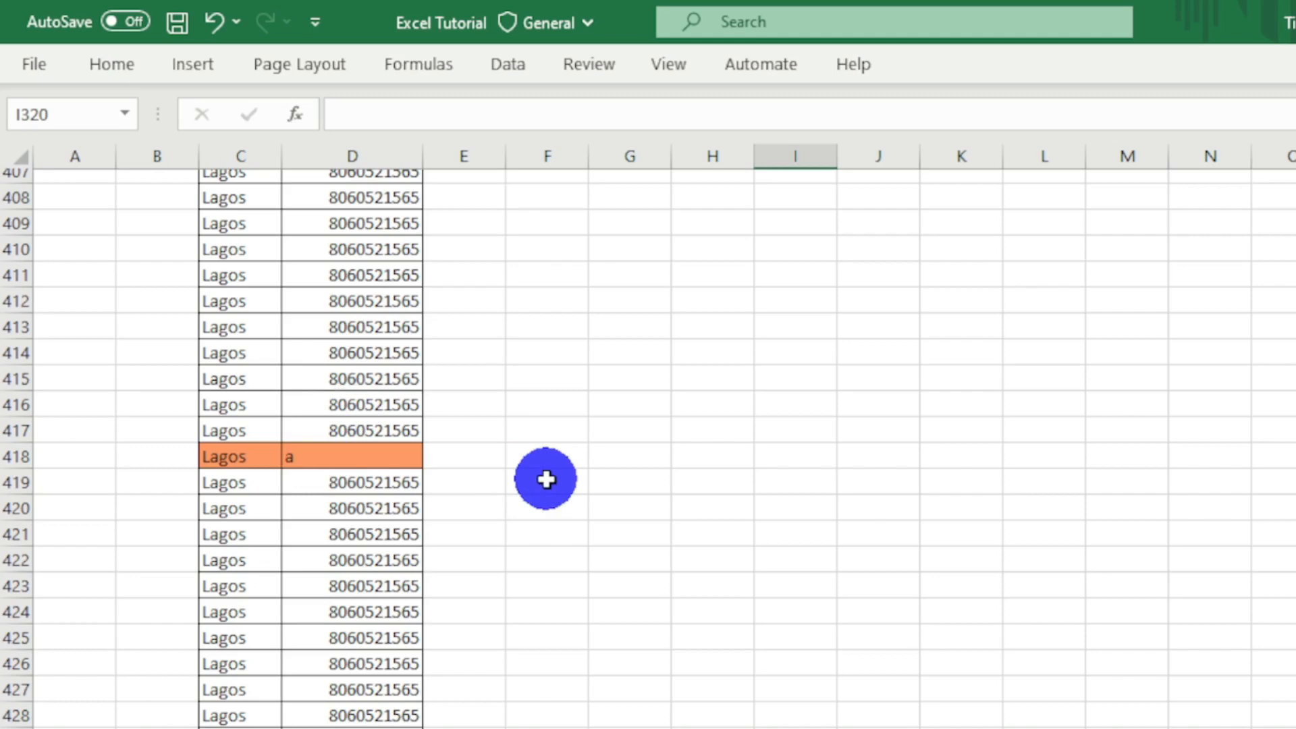
scroll(546, 479, down, 4)
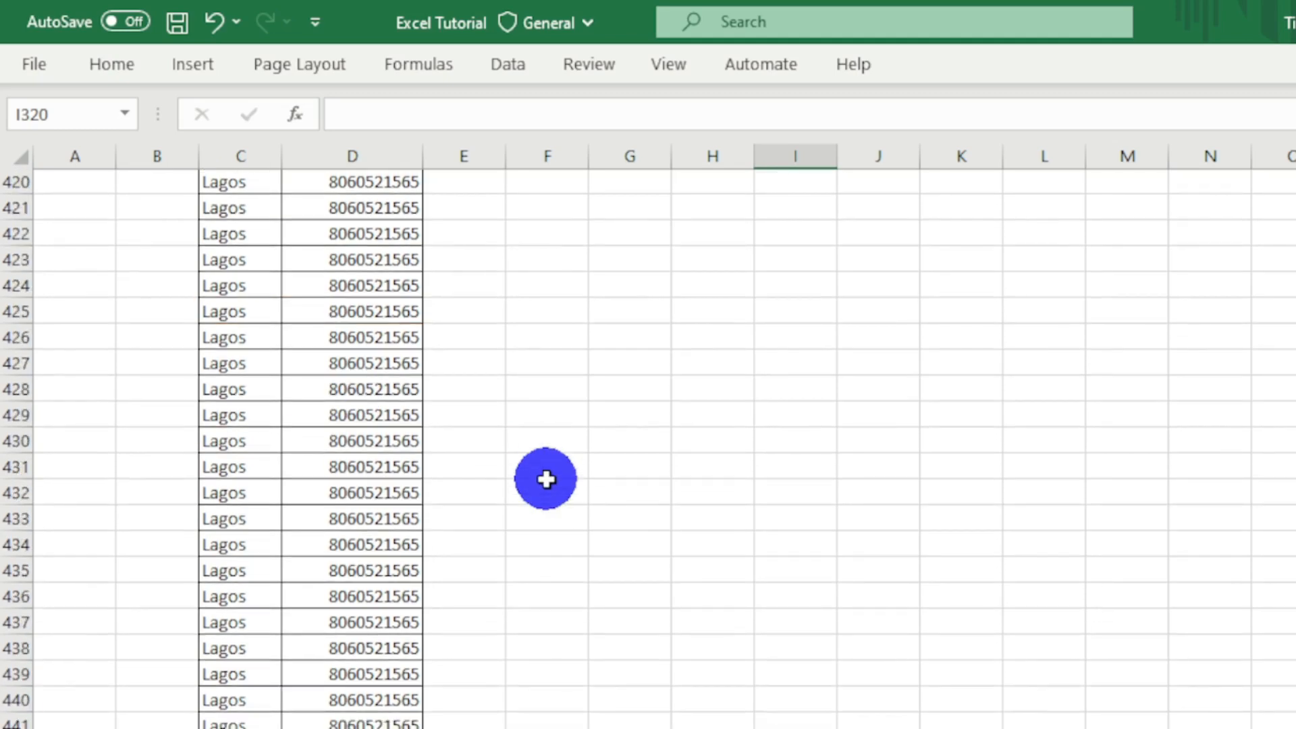
scroll(545, 479, down, 20)
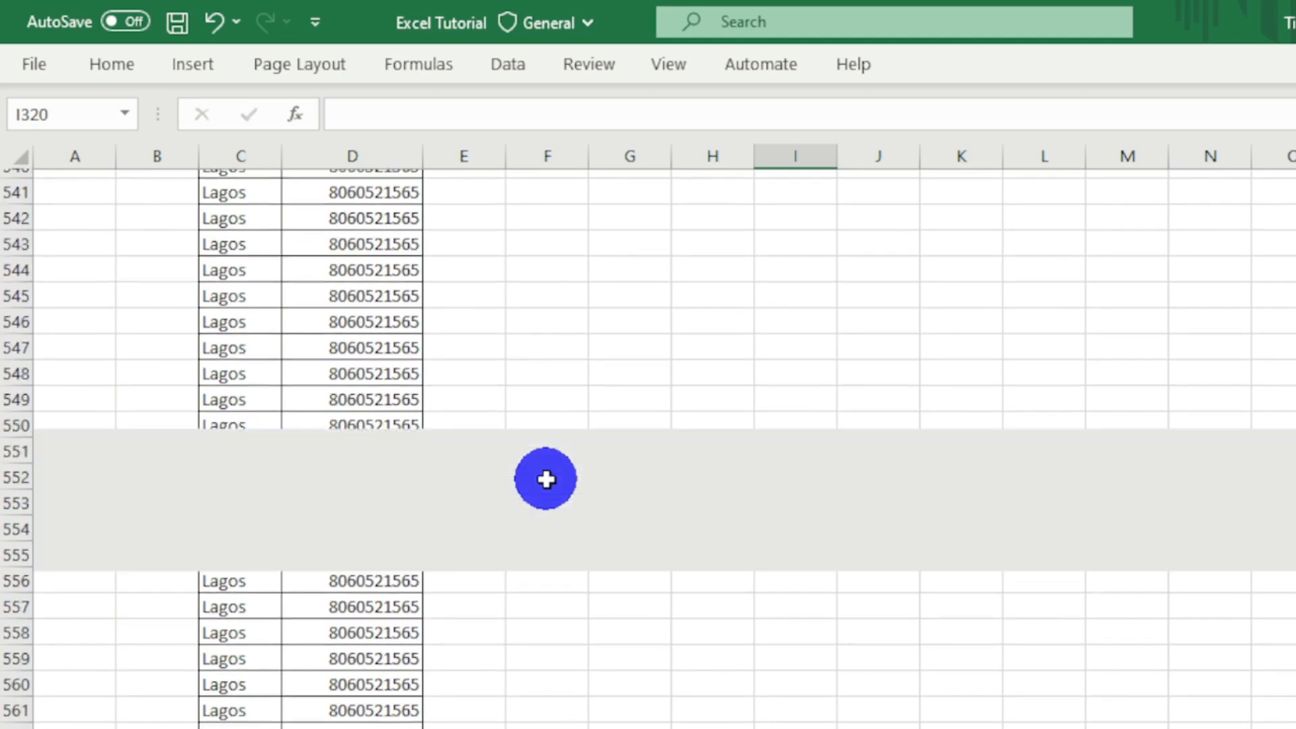
scroll(546, 479, down, 10)
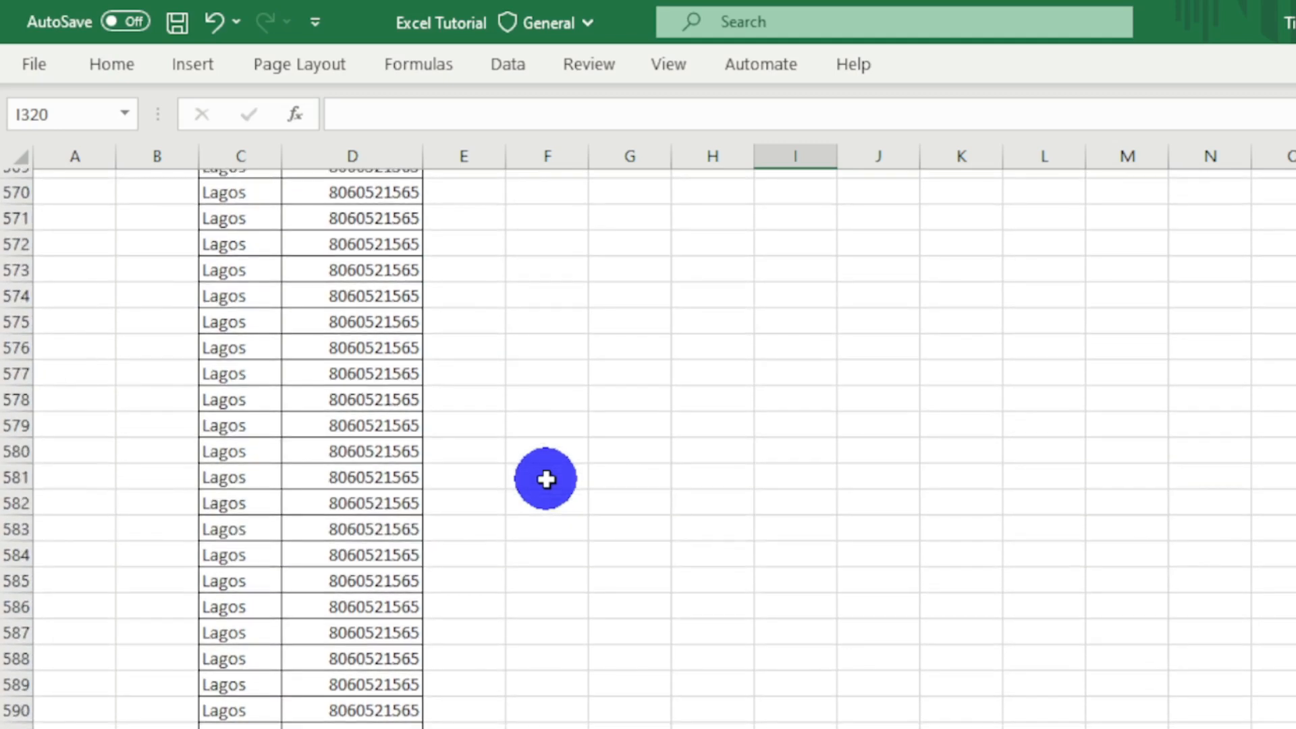
scroll(546, 479, up, 20)
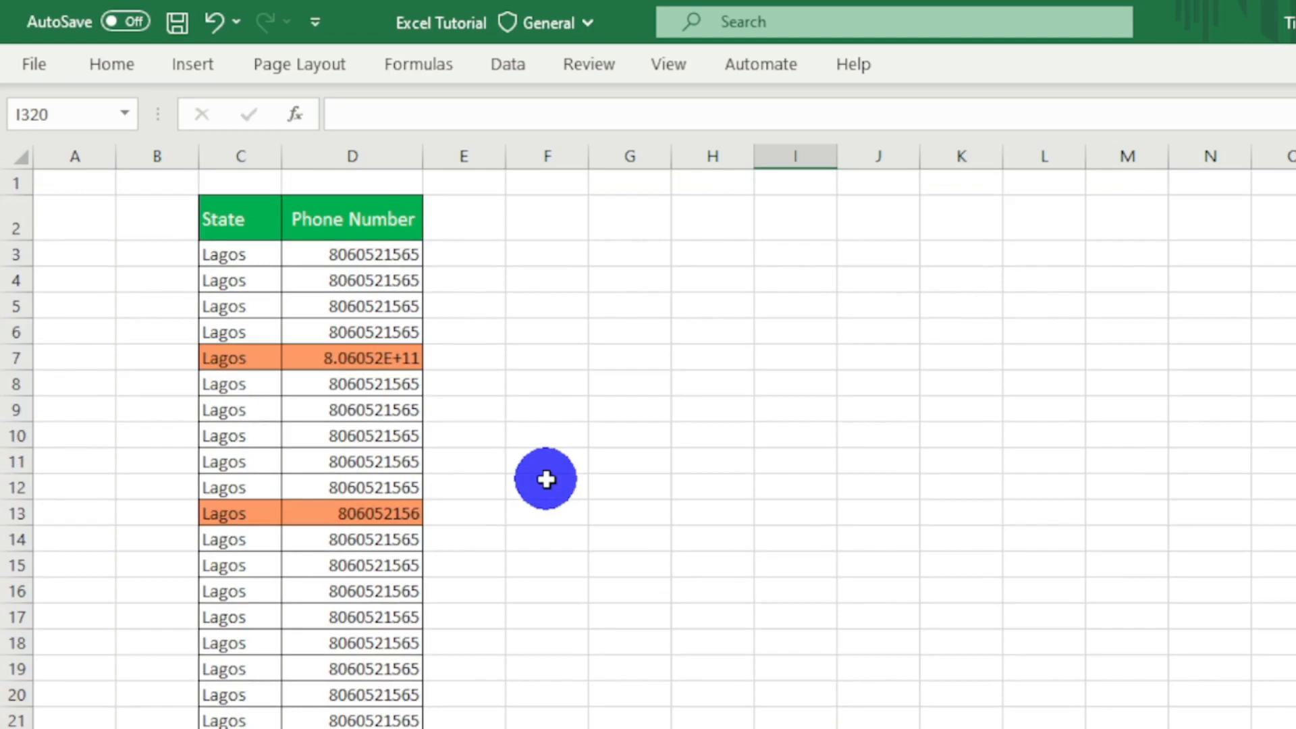